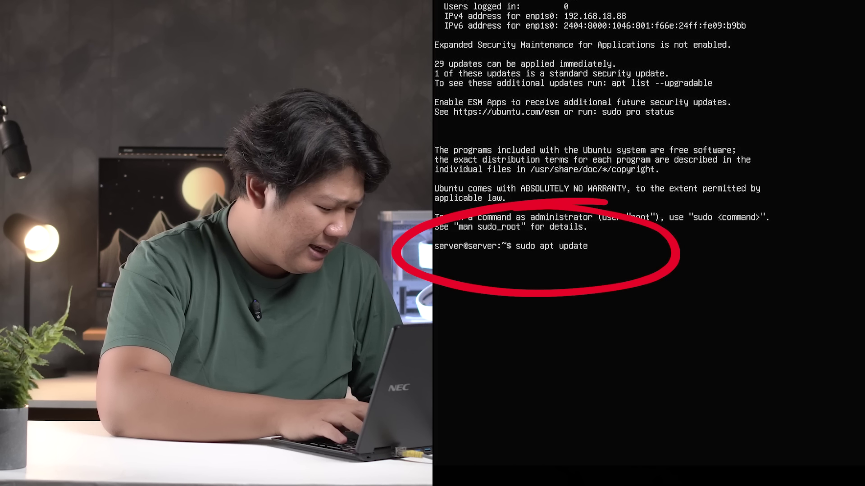
Run 'sudo apt update && sudo apt update -y' with the sudo password, then start the CasaOS install script via curl.
type("^")
key("BackSpace")
type("&& sudo ap")
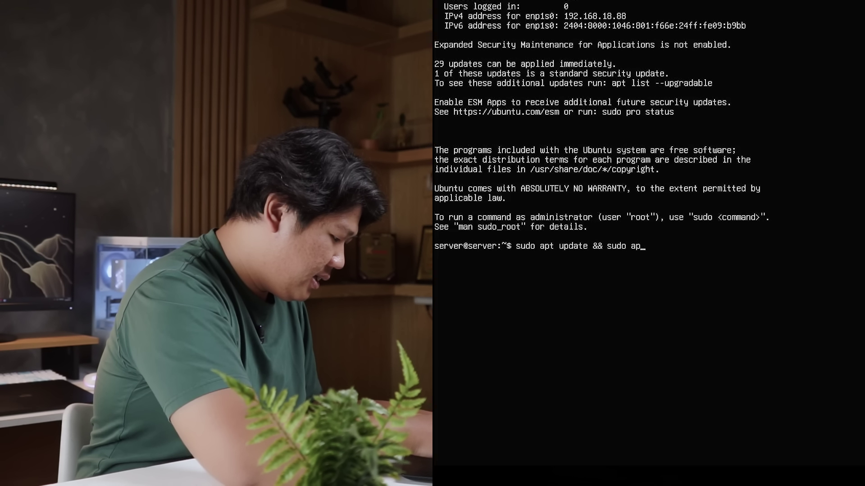
type("t update")
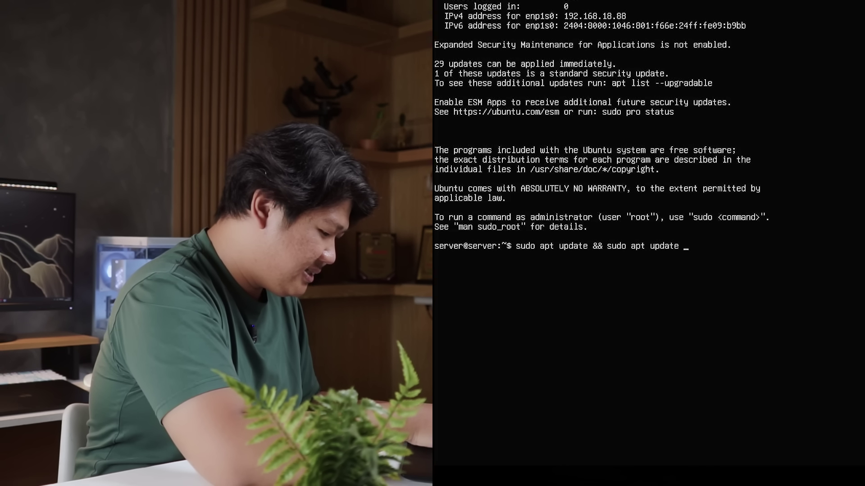
type(" -y")
key("Return")
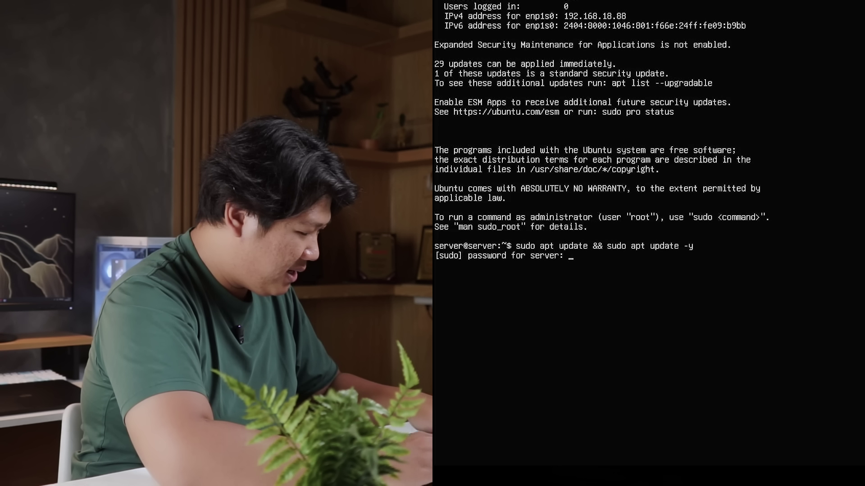
key("Return")
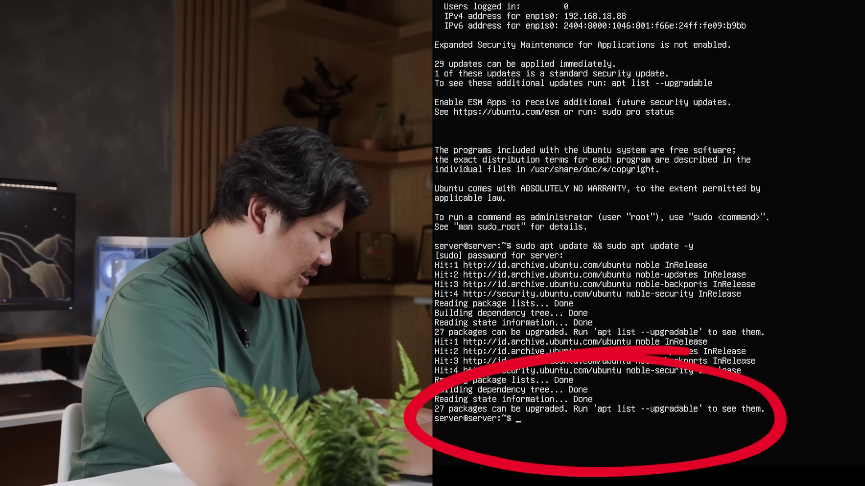
type("curl -fsSL get.casaos.io/install.sh | sudo bash")
key("Return")
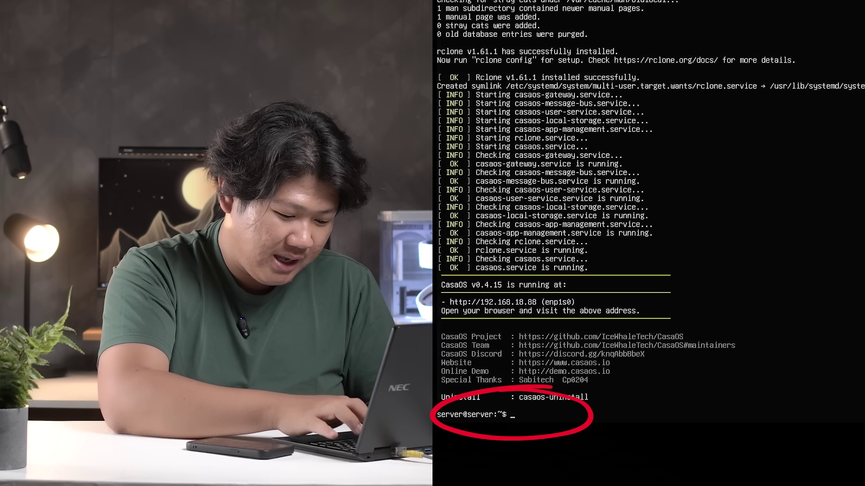
Run 'ip a' to read the server's inet address, 192.168.18.88.
type("a")
key("Return")
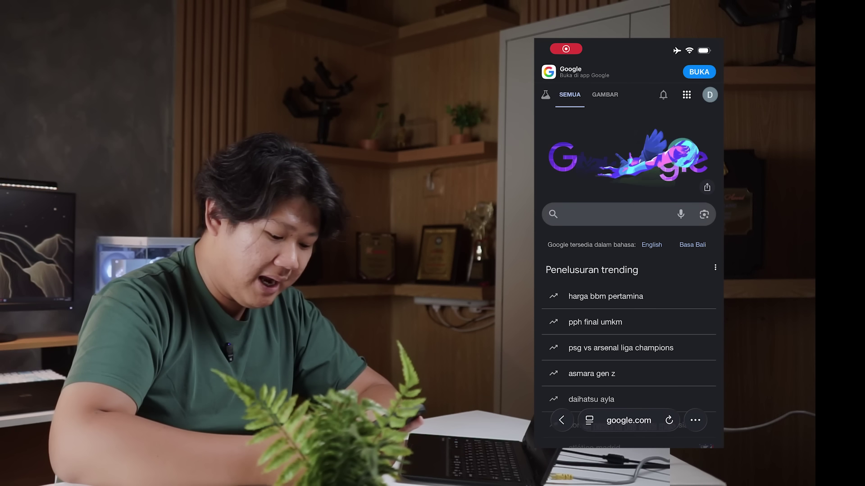
Load 192.168.18.88 in the phone browser, continue past the welcome screen, and create the CasaOS account.
left_click(629, 420)
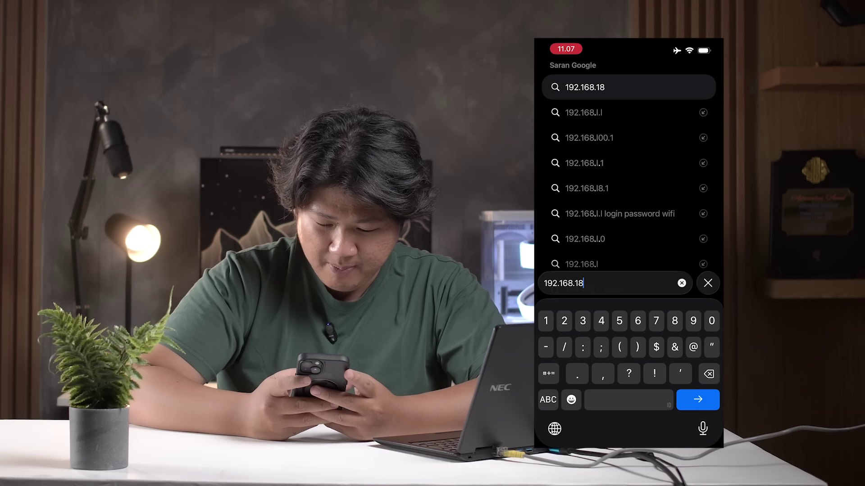
type(".88")
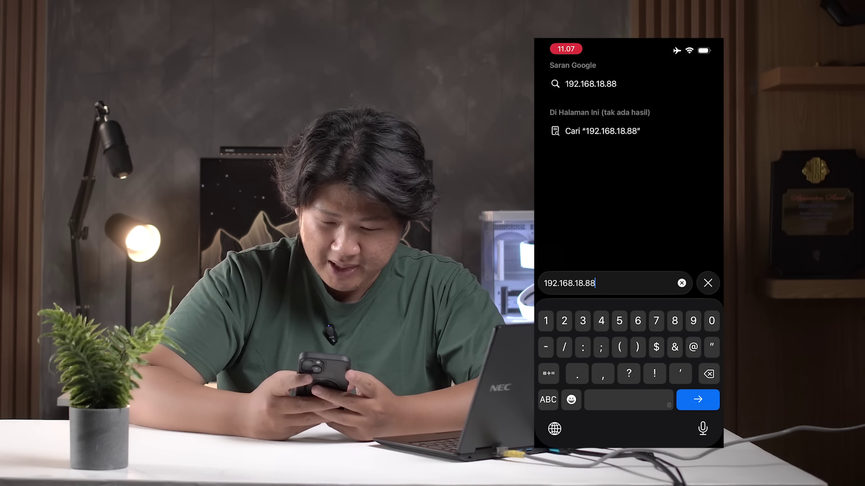
key("Return")
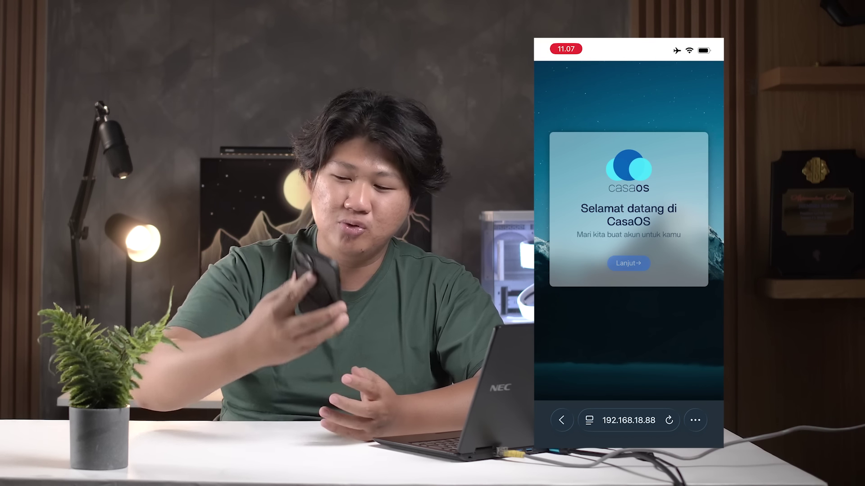
left_click(629, 263)
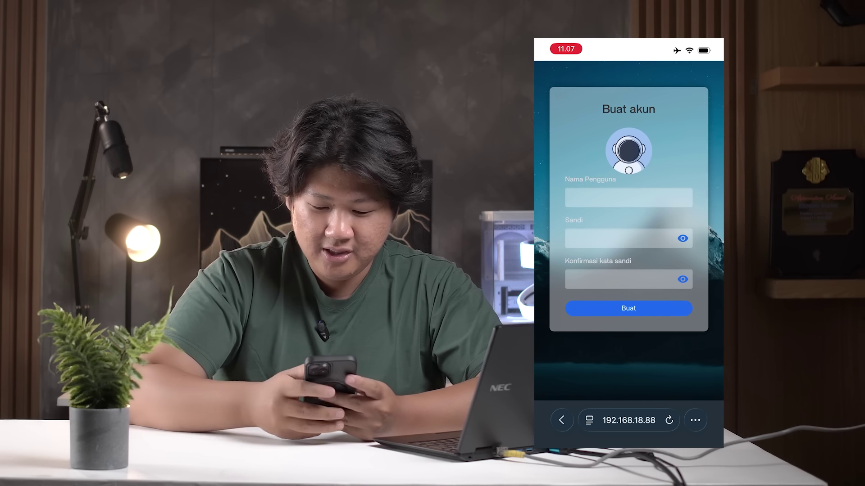
left_click(629, 196)
type("s")
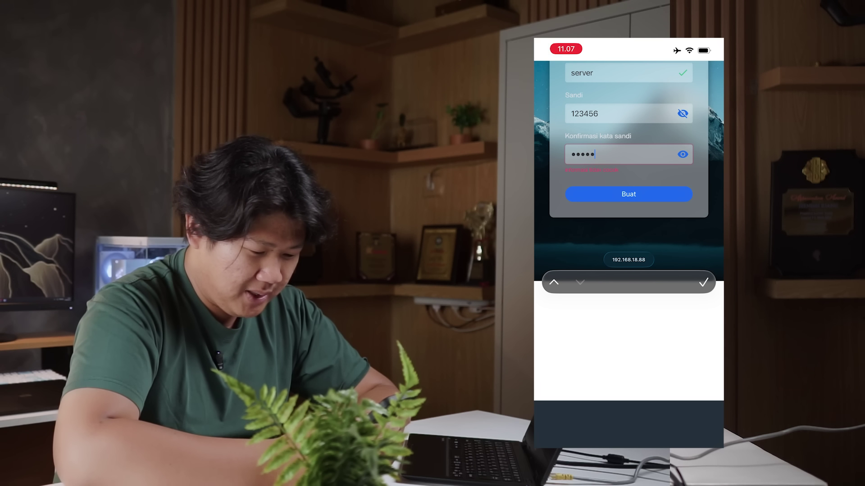
type("6")
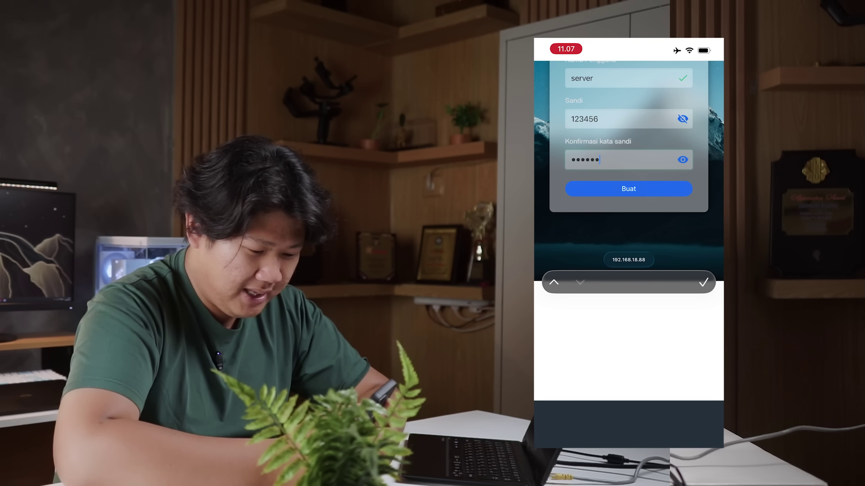
left_click(629, 189)
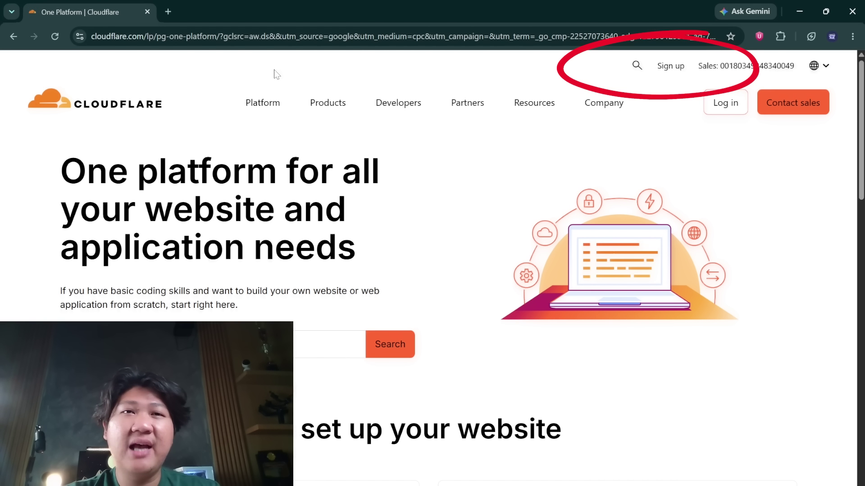
Sign up for Cloudflare using a Google account.
left_click(671, 71)
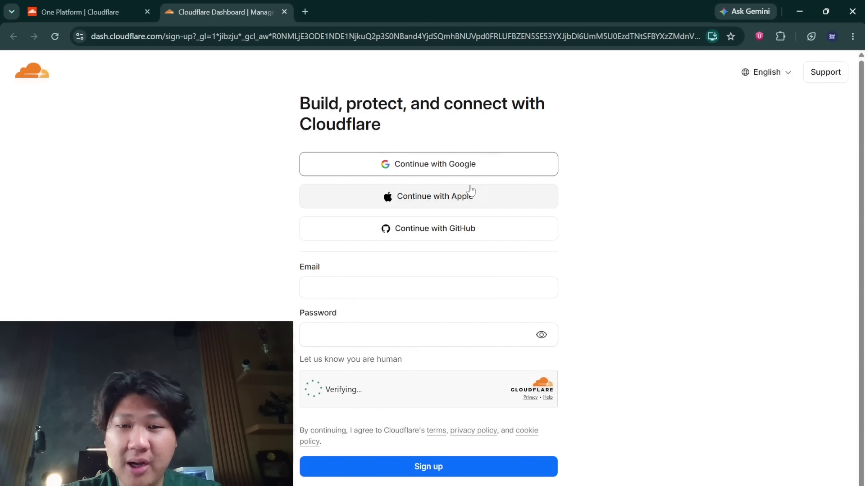
left_click(470, 168)
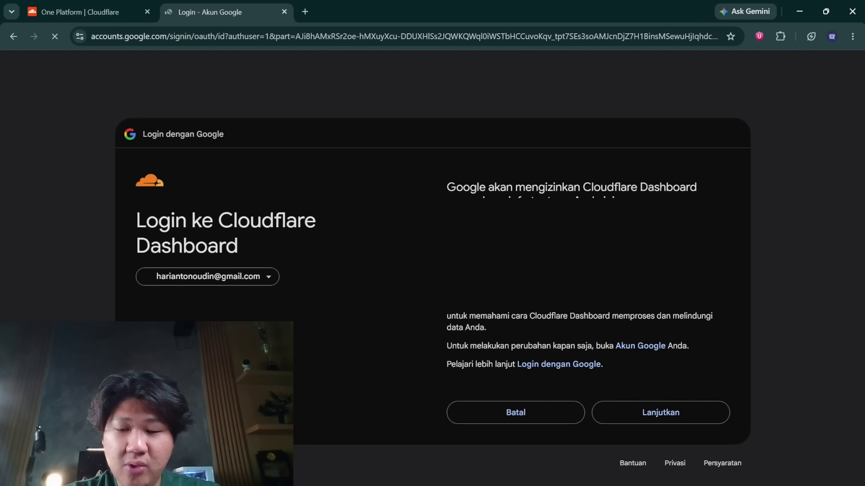
left_click(630, 420)
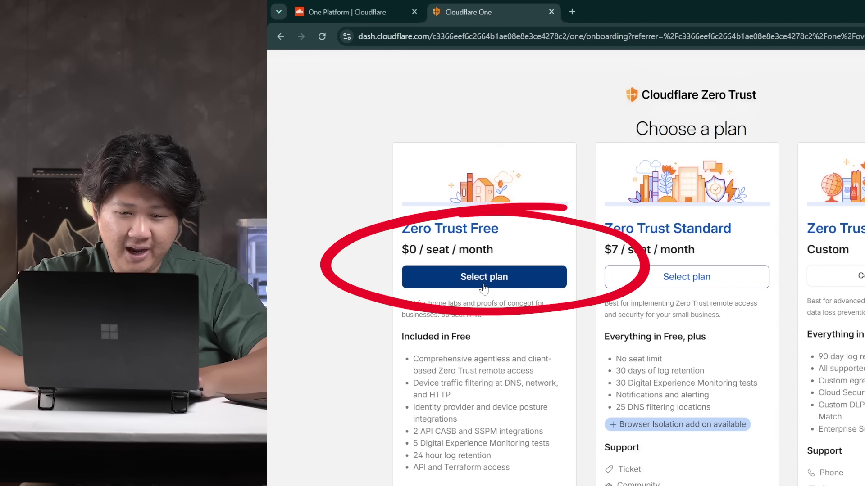
Choose the Zero Trust Free plan, fill in the billing address, and activate it.
left_click(483, 288)
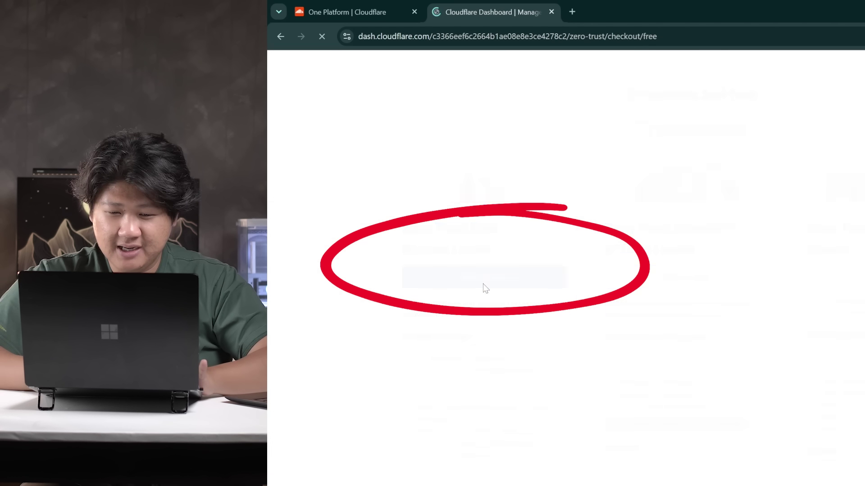
scroll(625, 352, "up", 3)
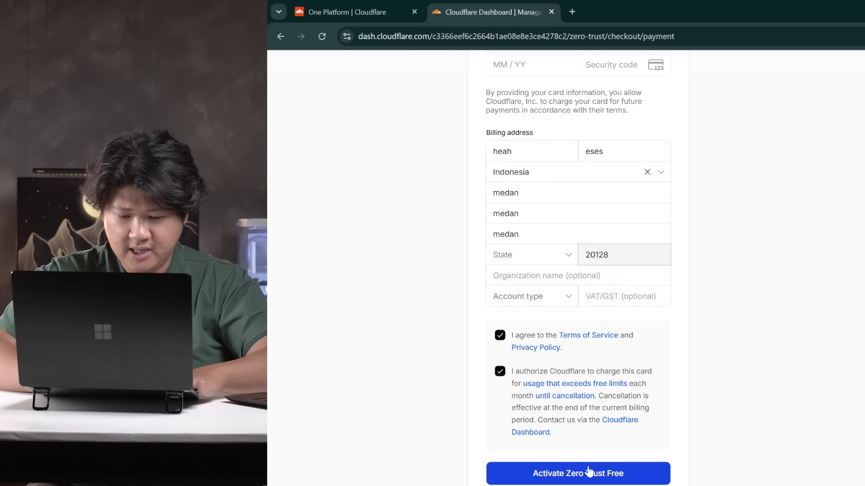
left_click(589, 472)
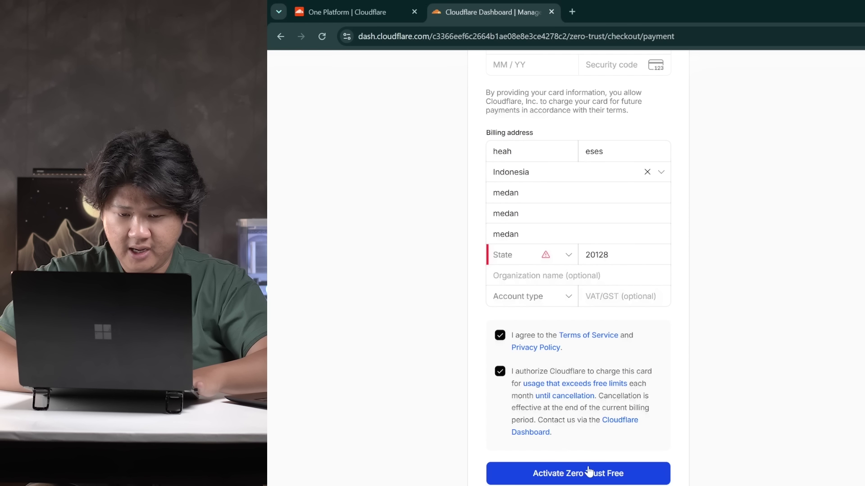
left_click(565, 255)
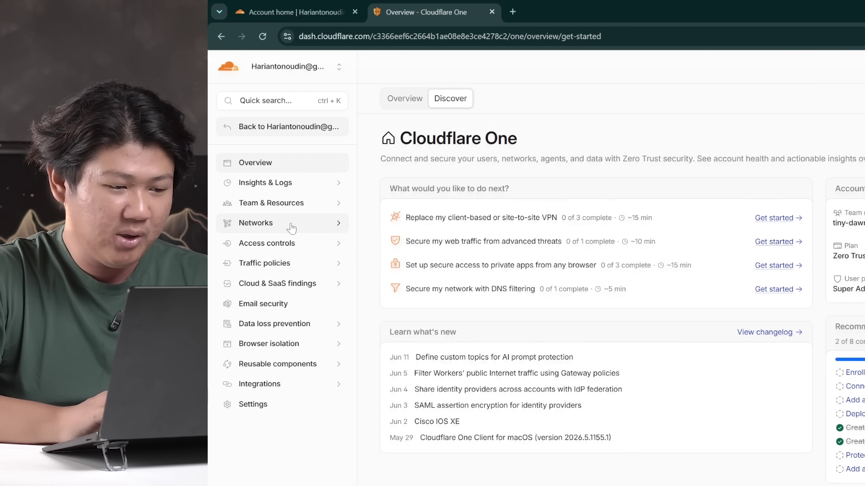
Under Networks > Connectors, add and save a Cloudflared tunnel named 'casaos'.
left_click(291, 228)
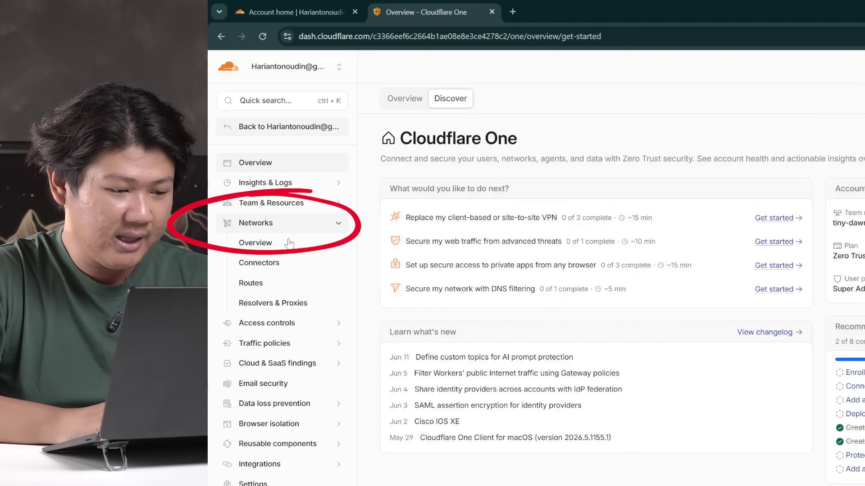
left_click(286, 268)
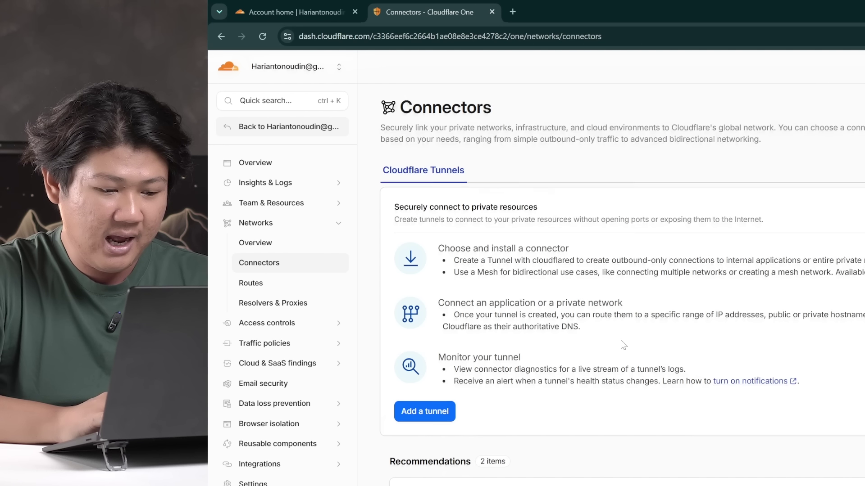
scroll(623, 345, "down", 3)
scroll(623, 345, "up", 3)
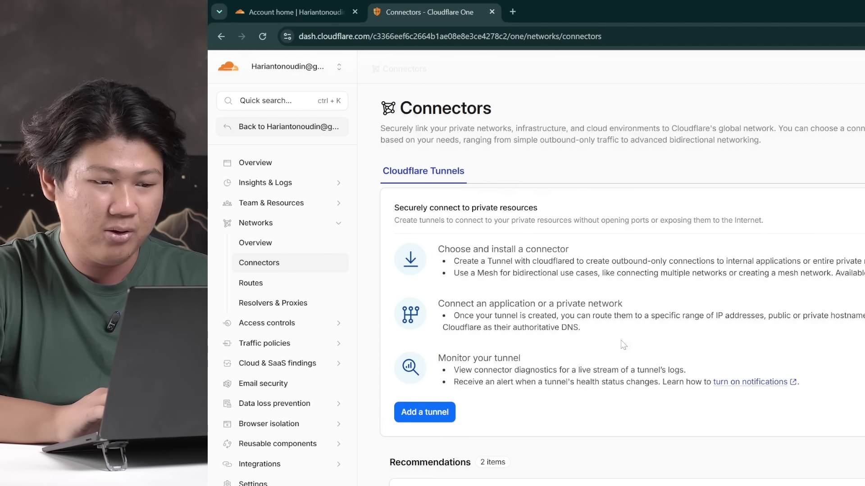
left_click(433, 413)
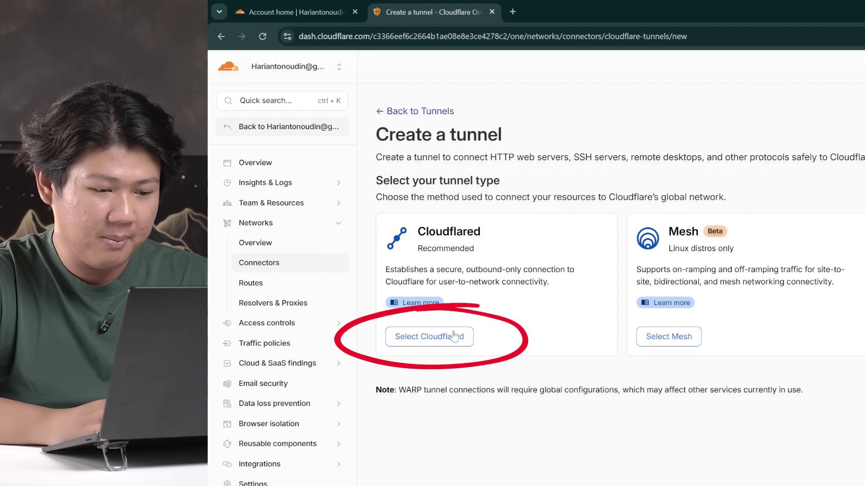
left_click(443, 346)
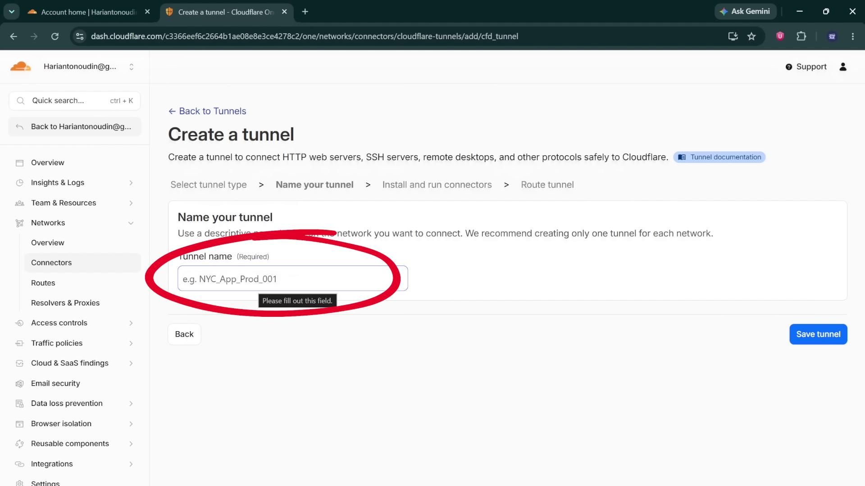
left_click(293, 279)
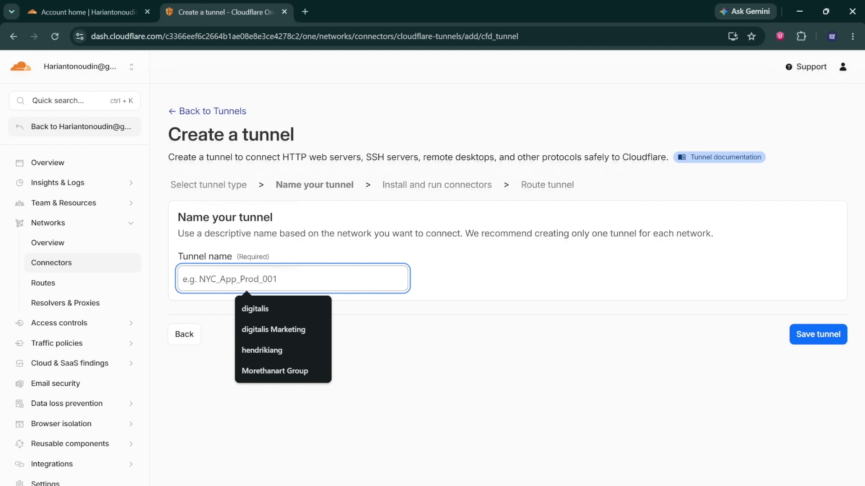
type("casaos")
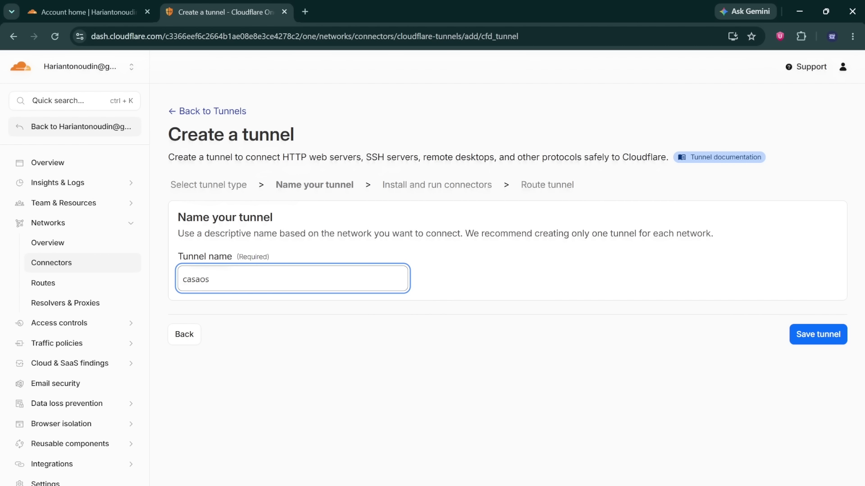
left_click(813, 336)
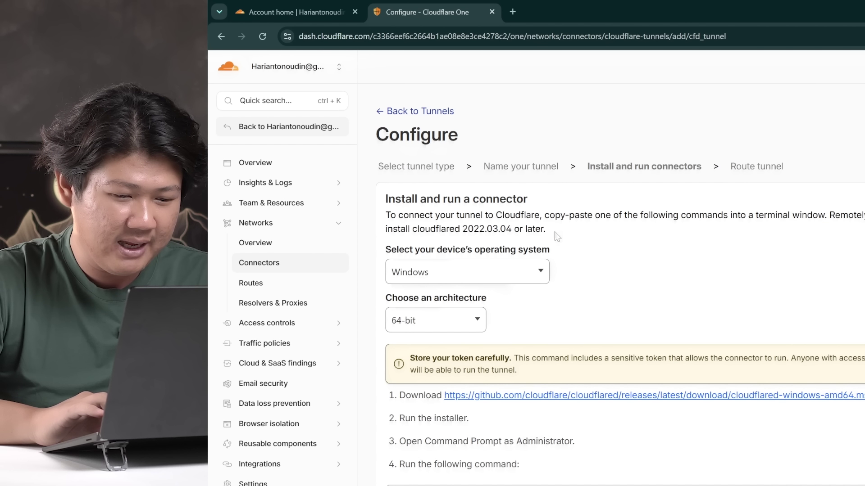
Switch the connector install instructions to Debian and scroll to the install commands.
left_click(525, 280)
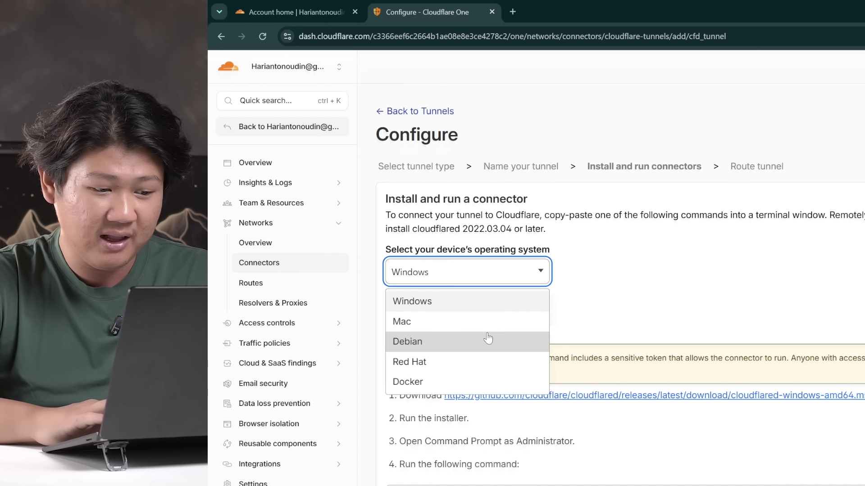
left_click(455, 346)
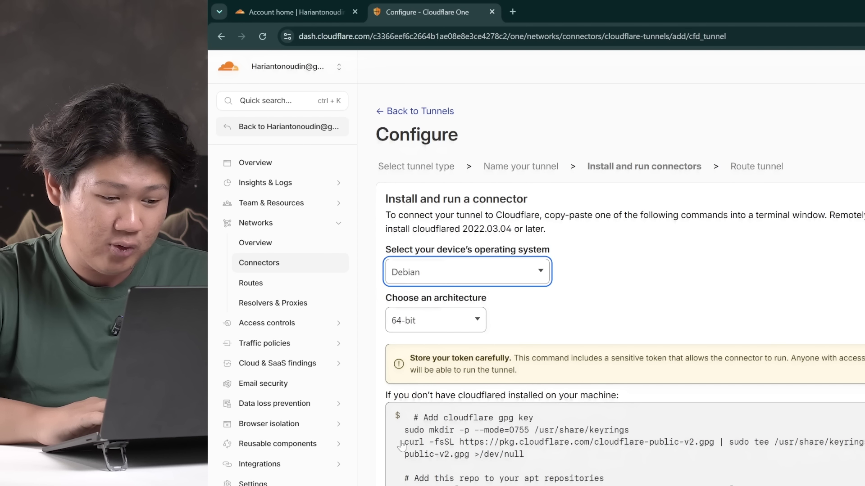
scroll(421, 414, "down", 1)
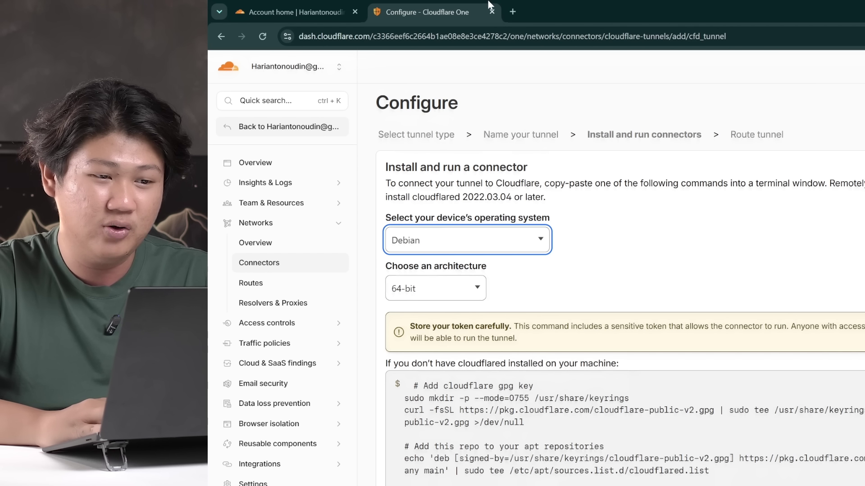
left_click(513, 9)
Load the CasaOS dashboard at 192.168.18.88 and decline saving the password.
type("192.168.18.88")
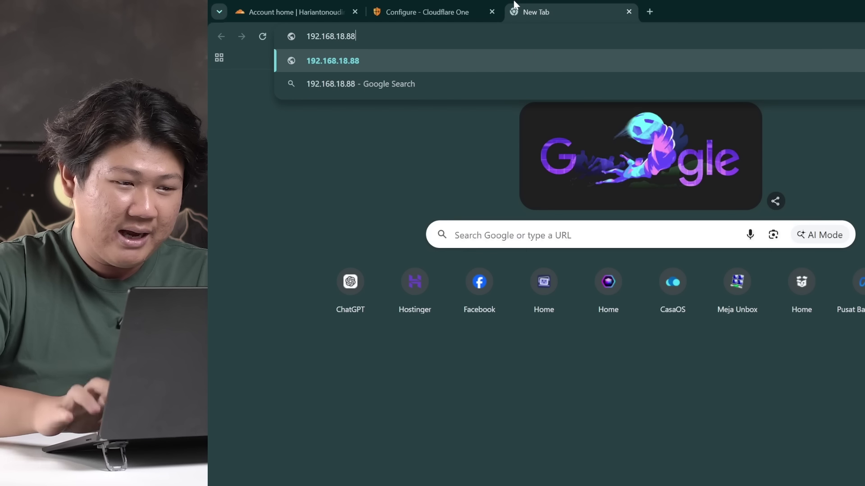
key("Return")
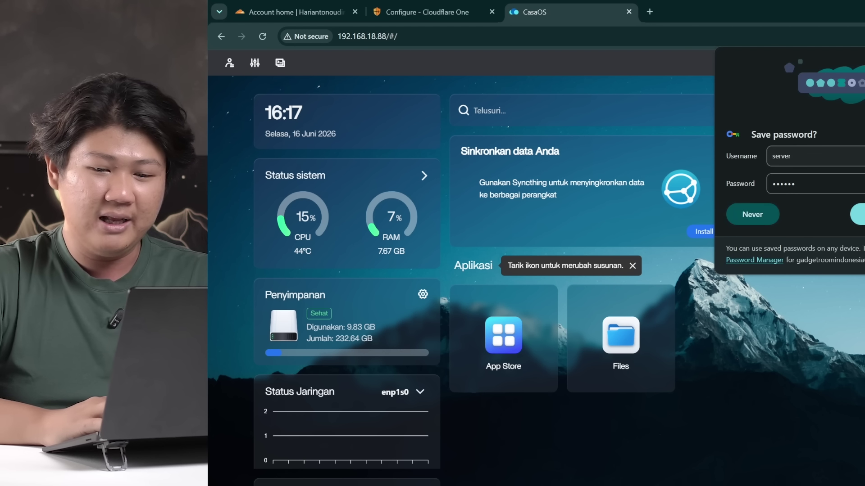
left_click(456, 163)
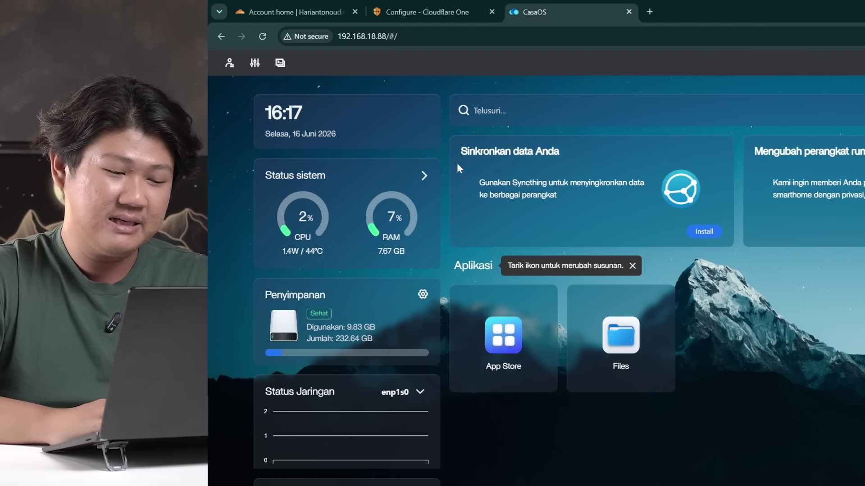
Log into the CasaOS terminal with the server's SSH username and password.
left_click(281, 63)
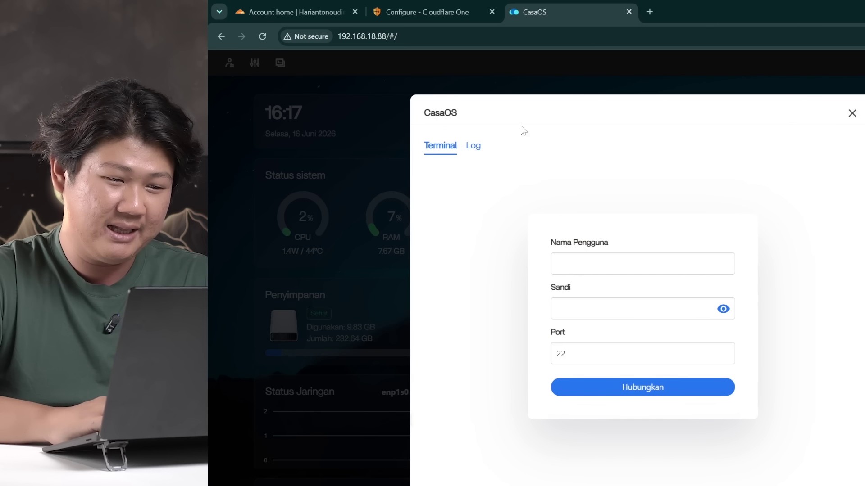
left_click(617, 264)
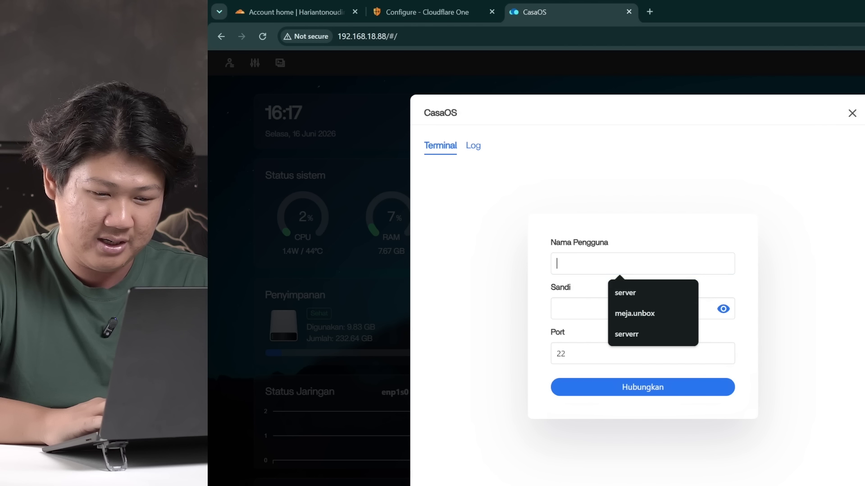
type("server")
key("Tab")
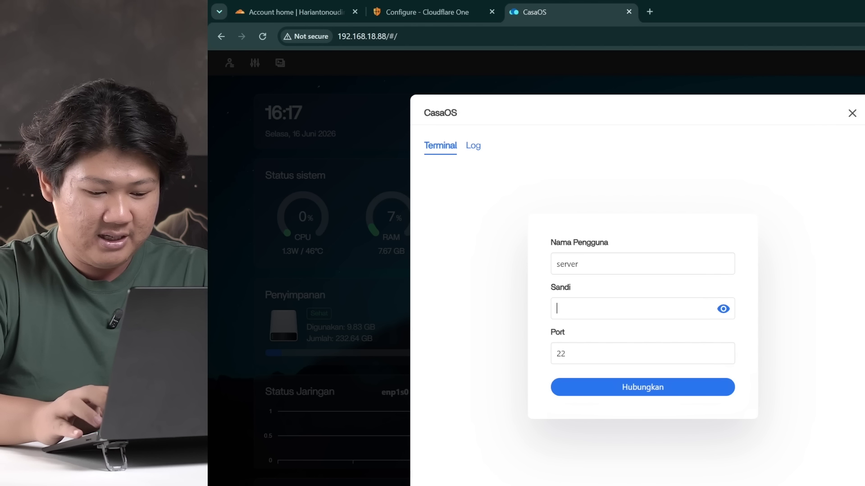
key("Return")
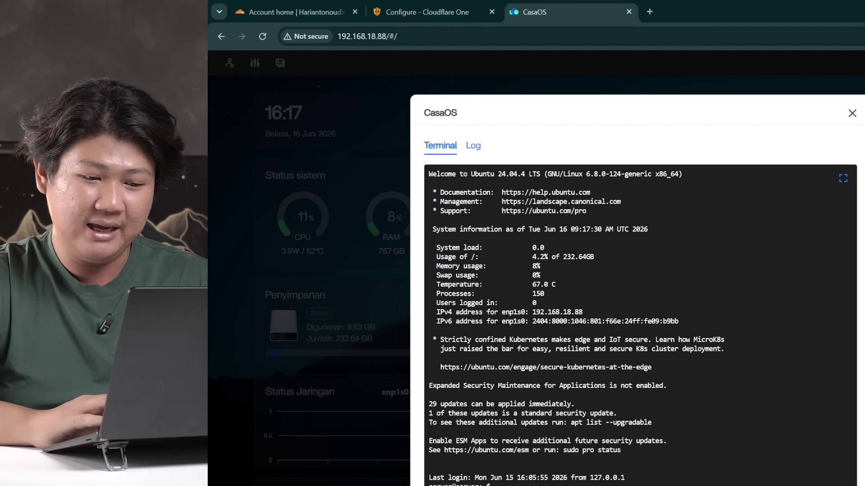
key("super")
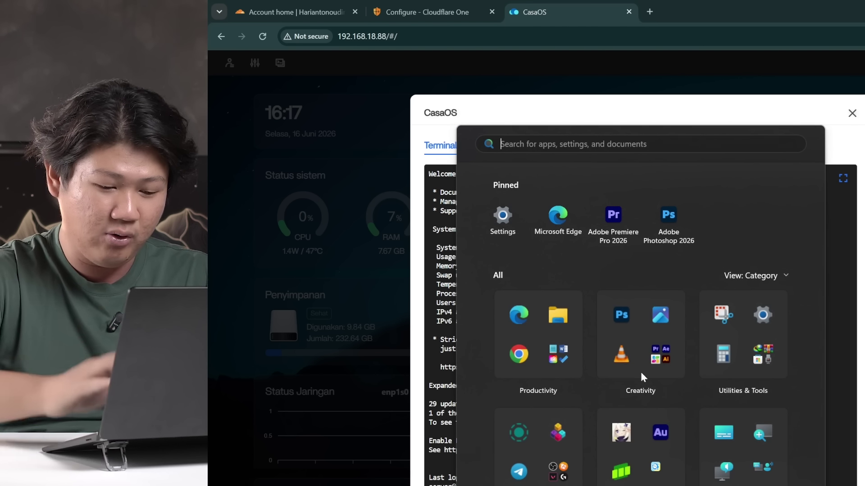
Launch Windows PowerShell from Windows search.
key("super")
key("super")
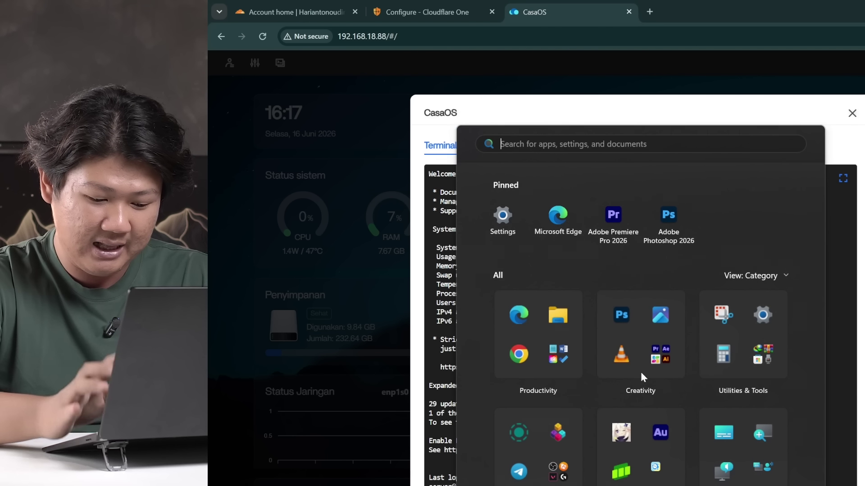
type("powe")
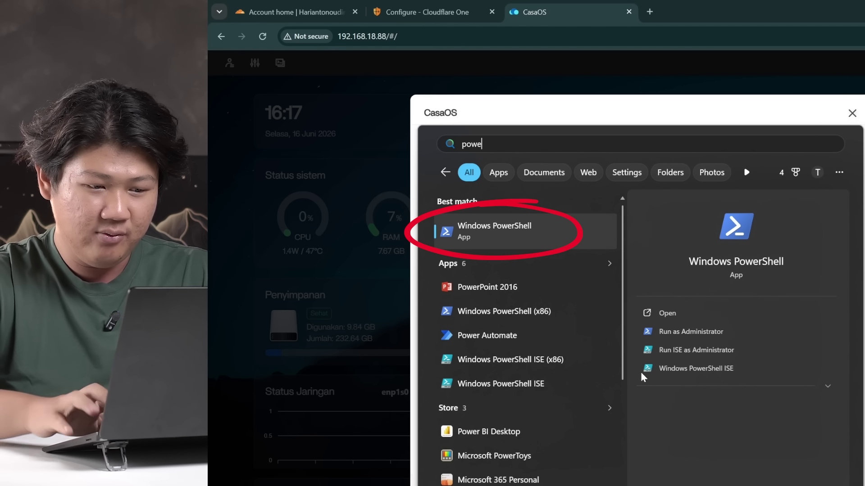
left_click(640, 312)
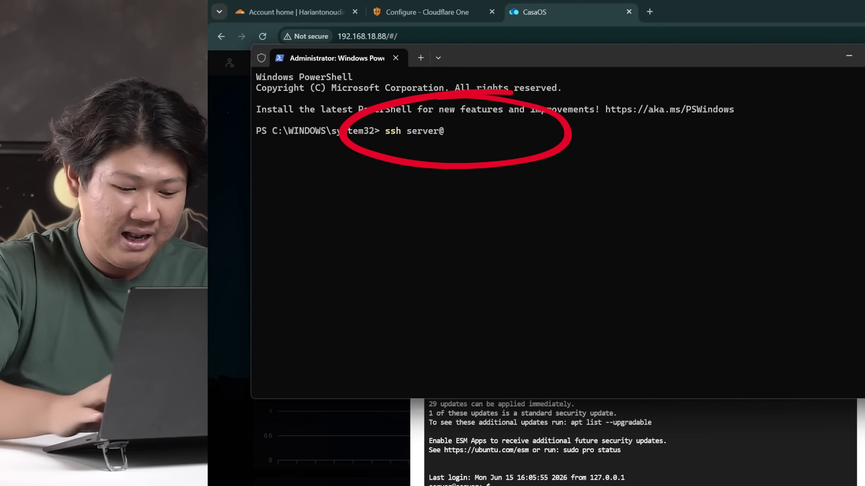
SSH into the server at 192.168.18.88, trust its host key with 'yes', and log in.
type("ssh server@192.")
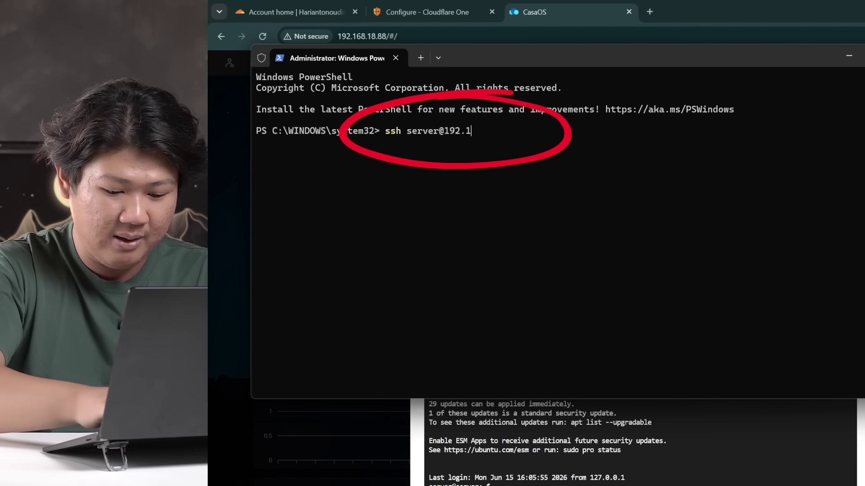
type("168.18.88")
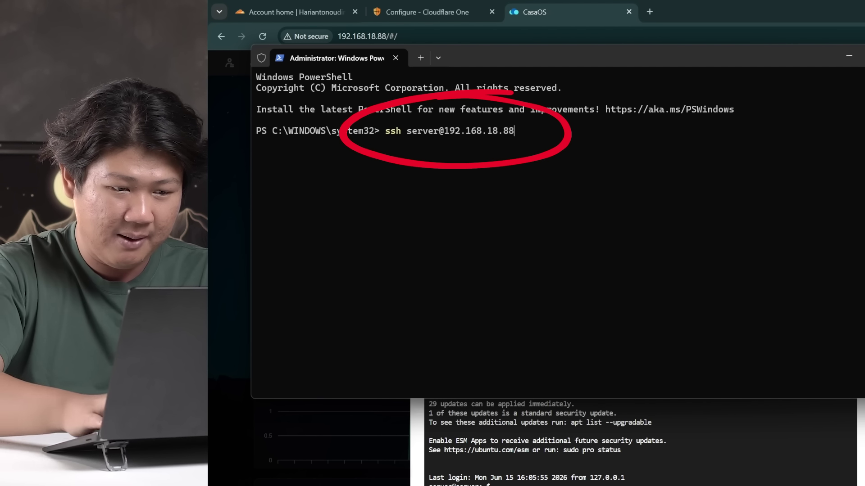
key("Return")
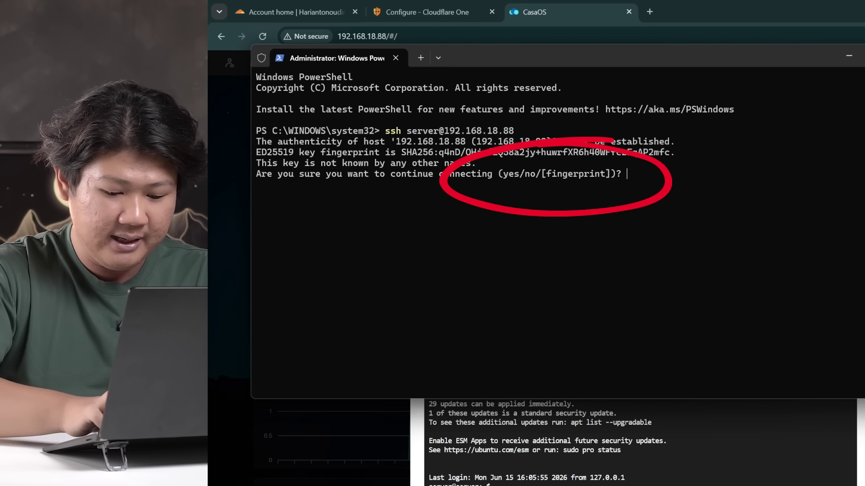
type("y")
key("Return")
type("y")
key("Return")
type("yes")
key("Return")
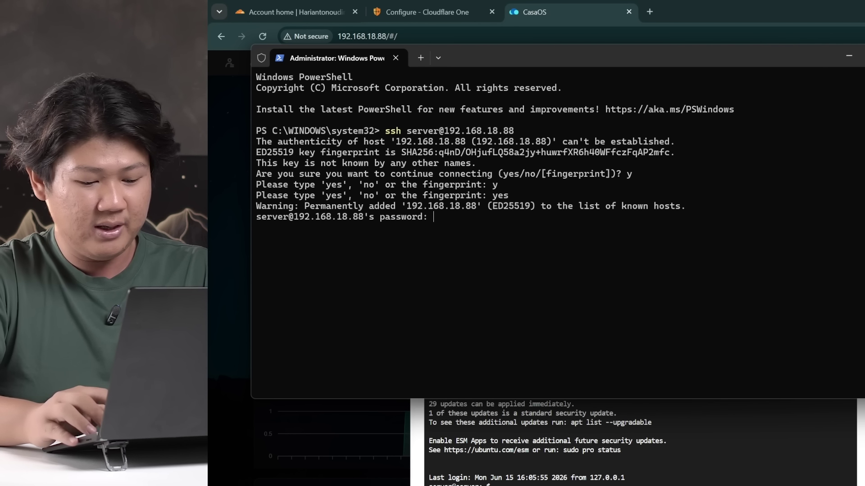
key("Return")
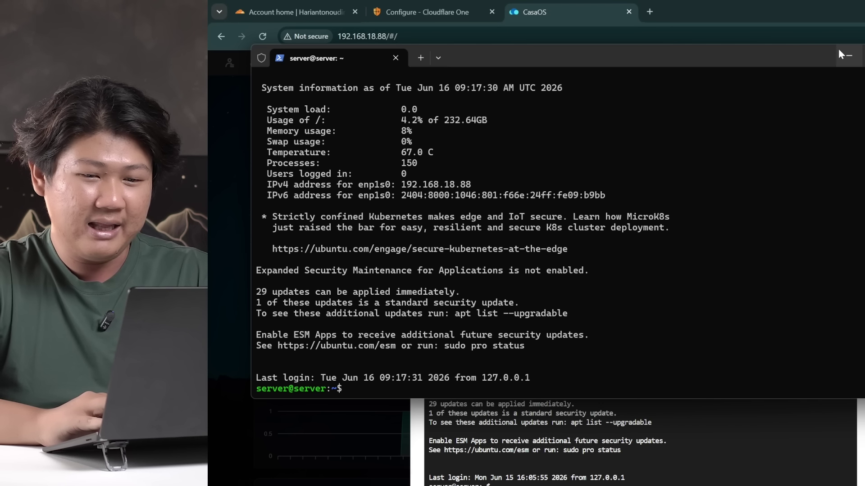
left_click(849, 55)
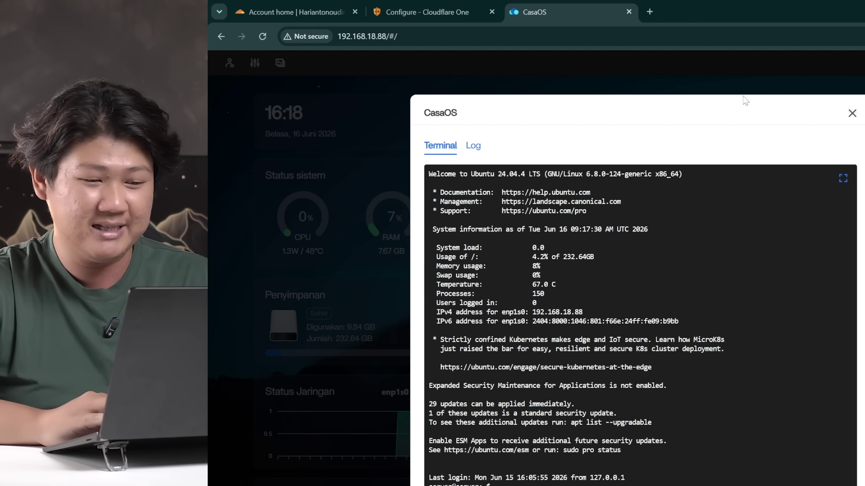
Copy Cloudflare's Debian cloudflared install commands and run them in the CasaOS terminal.
key("ctrl+shift+Tab")
left_click(539, 435)
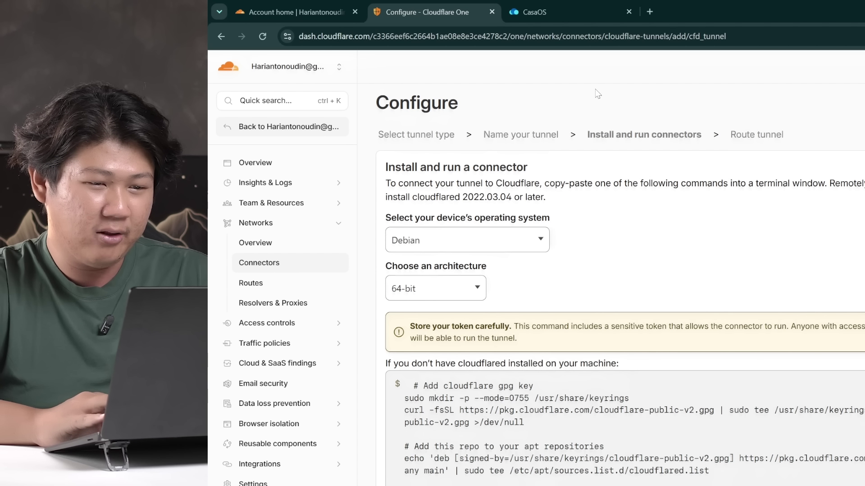
left_click(536, 13)
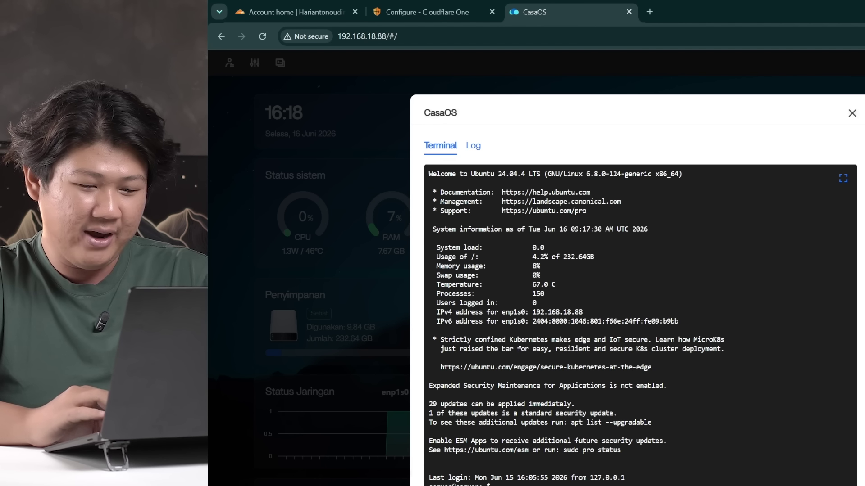
right_click(625, 338)
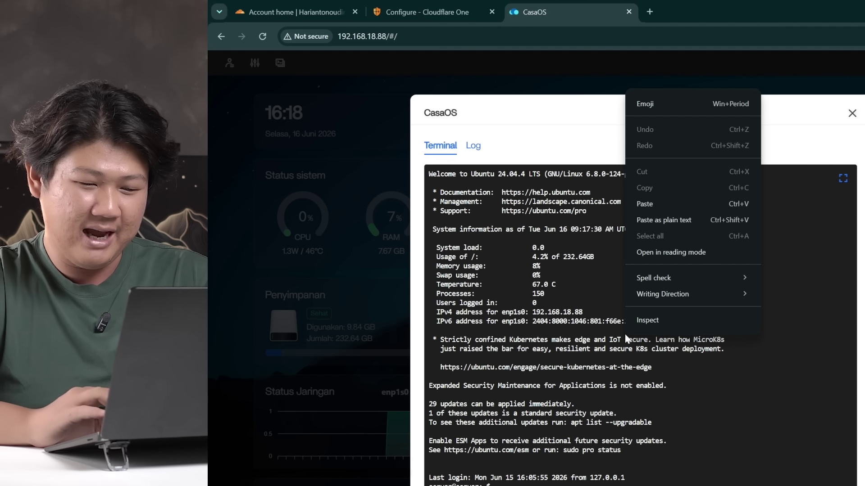
left_click(671, 202)
key("Return")
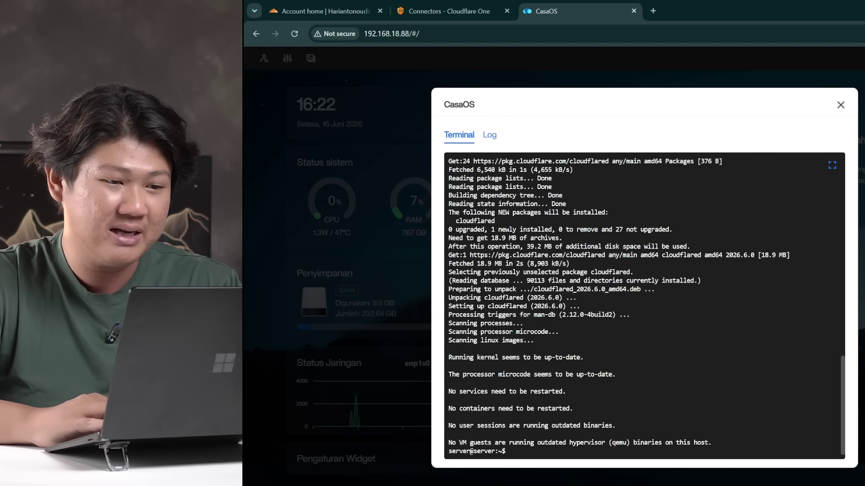
left_click(449, 10)
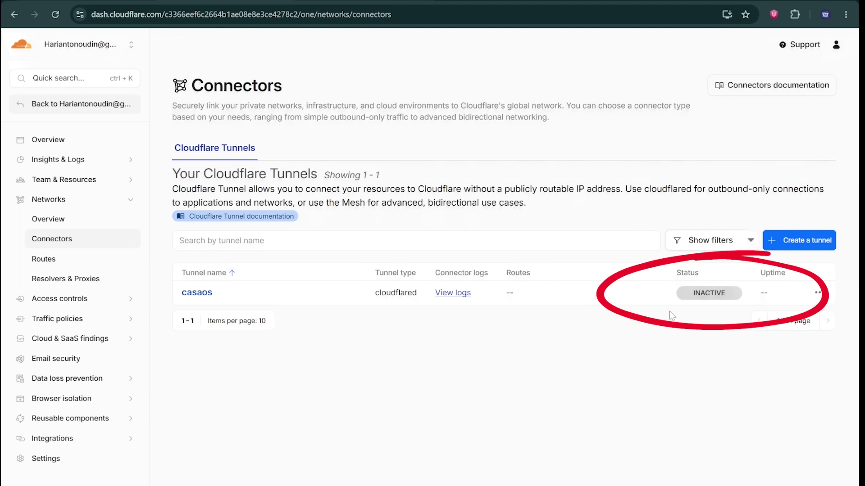
Choose Configure from the casaos tunnel's row menu on the Connectors page.
mouse_move(706, 302)
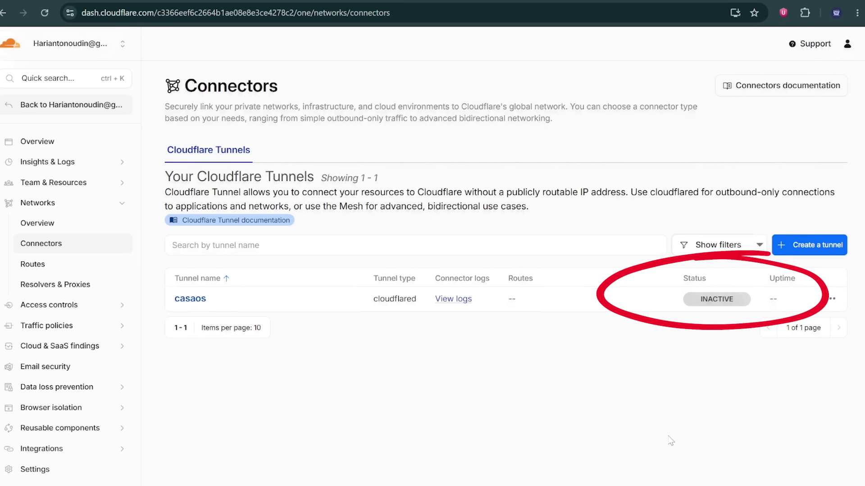
mouse_move(725, 310)
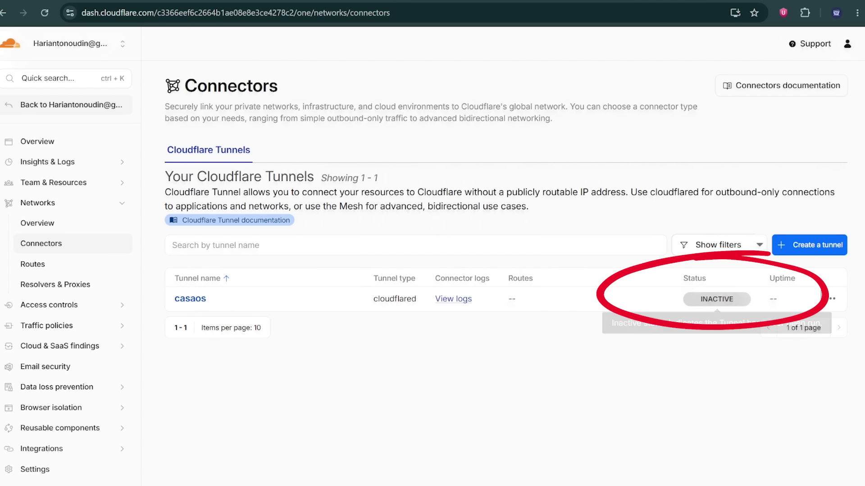
left_click(829, 301)
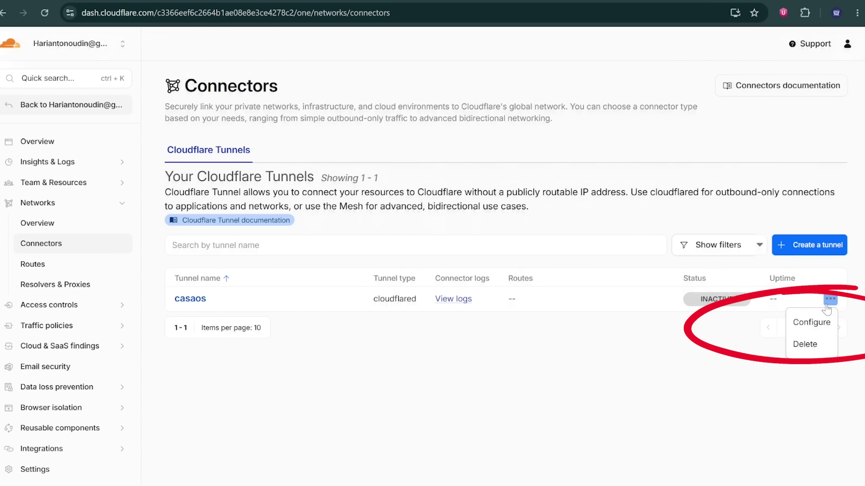
left_click(809, 331)
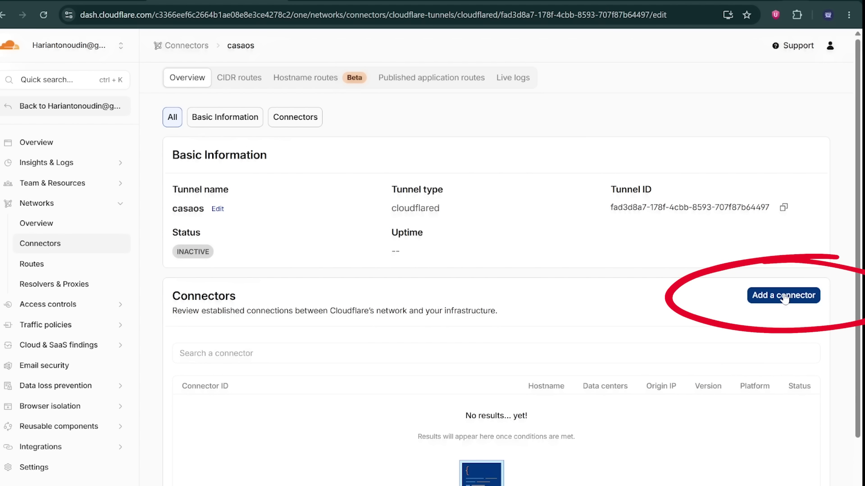
Copy the Debian 64-bit cloudflared install commands for casaos and run them in the CasaOS terminal.
left_click(765, 297)
left_click(608, 156)
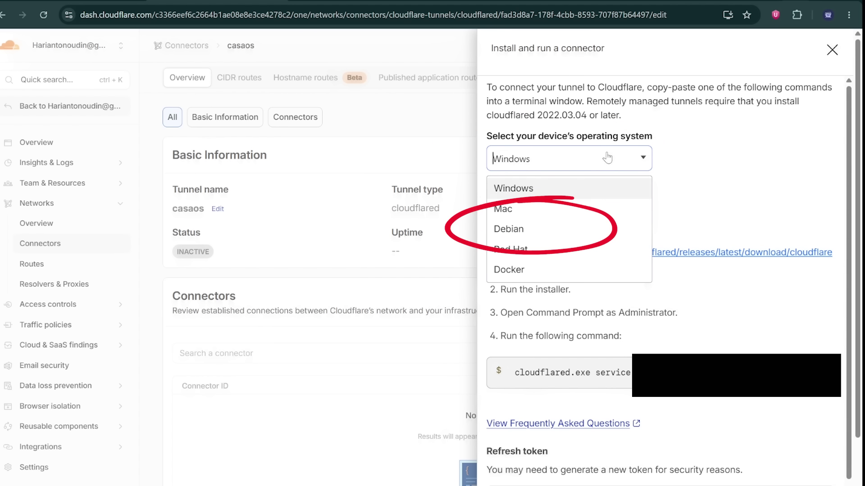
left_click(568, 231)
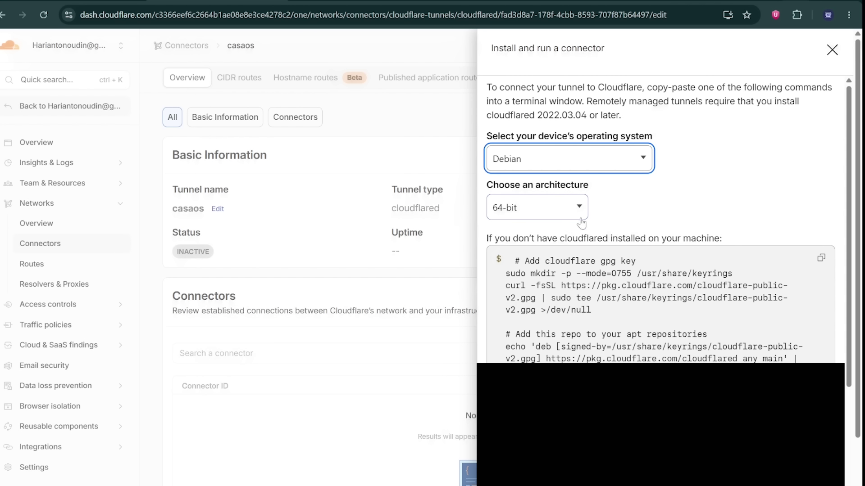
scroll(608, 276, "down", 2)
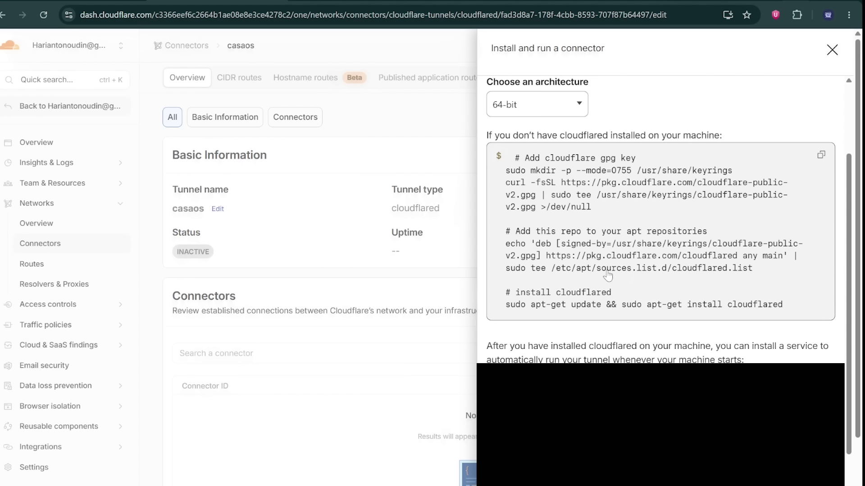
scroll(710, 259, "up", 2)
left_click(821, 259)
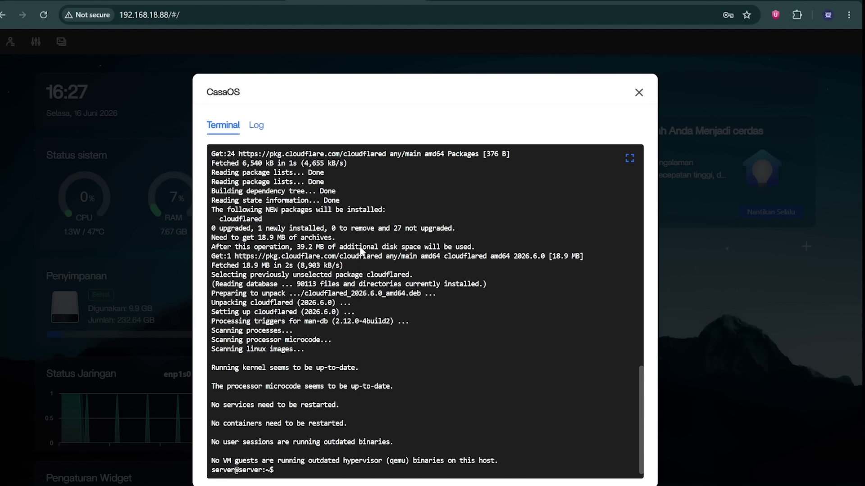
right_click(360, 252)
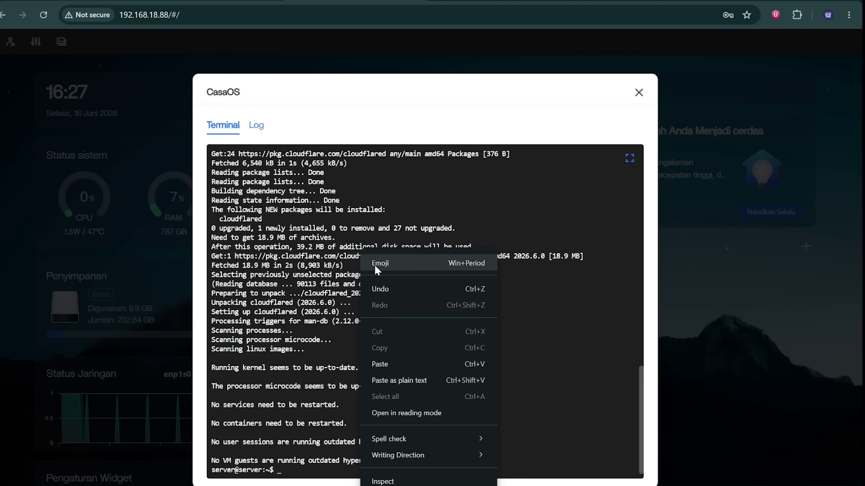
left_click(386, 363)
key("Return")
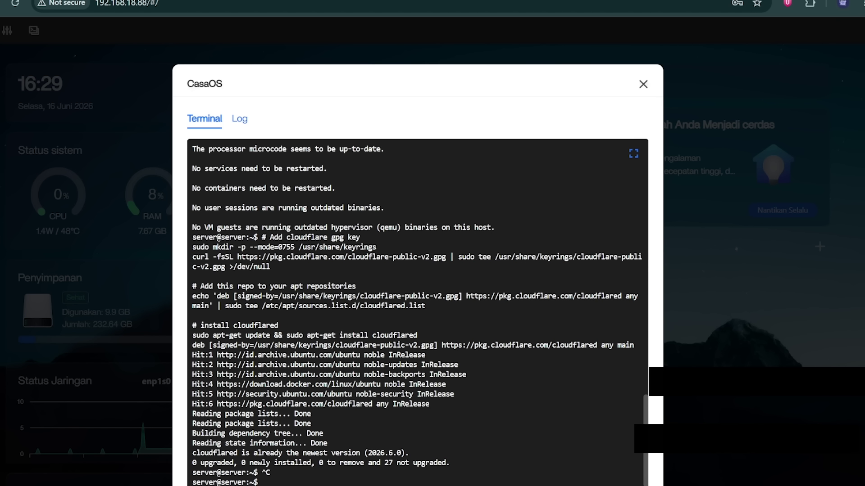
Run the cloudflared service install command, then check it with 'sudo systemctl status cloudflared --no-pager'.
right_click(387, 267)
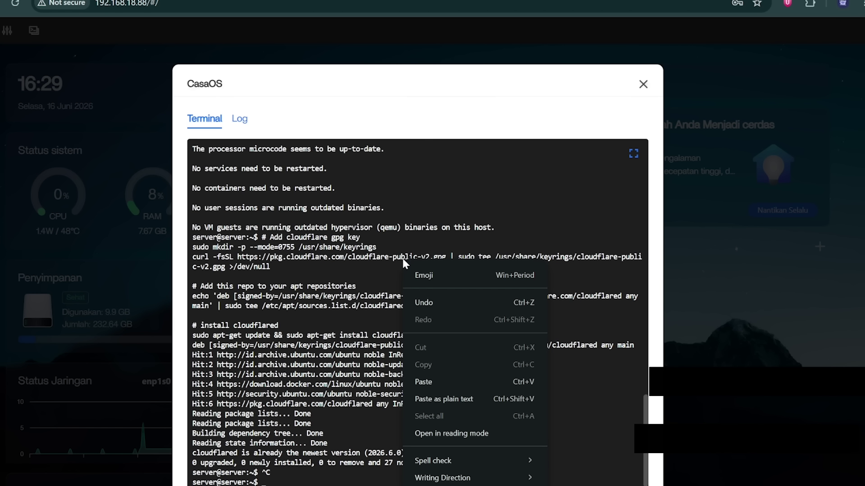
left_click(431, 374)
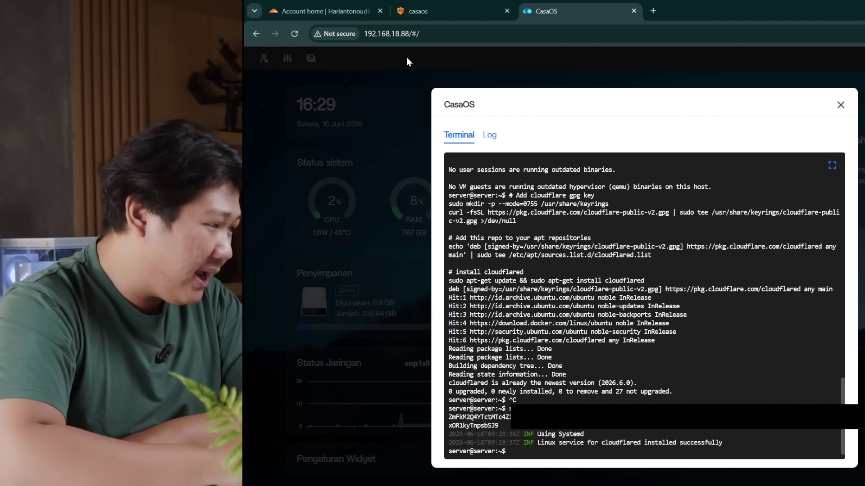
left_click(426, 12)
left_click(568, 11)
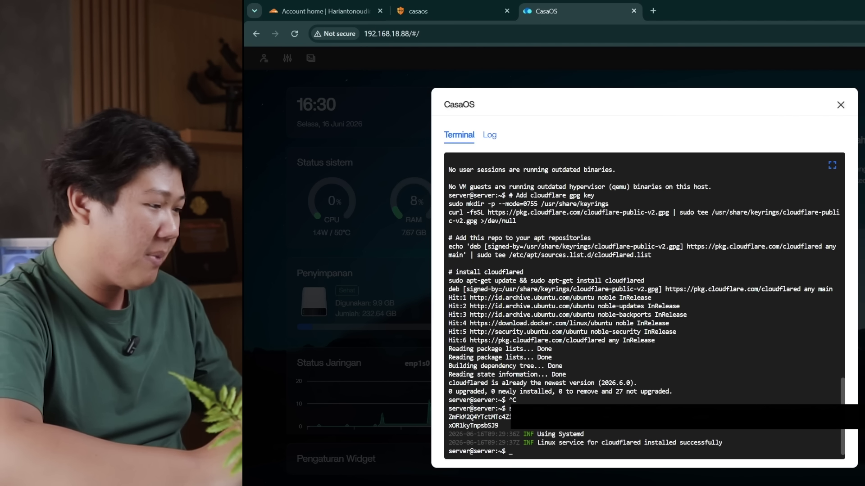
right_click(664, 211)
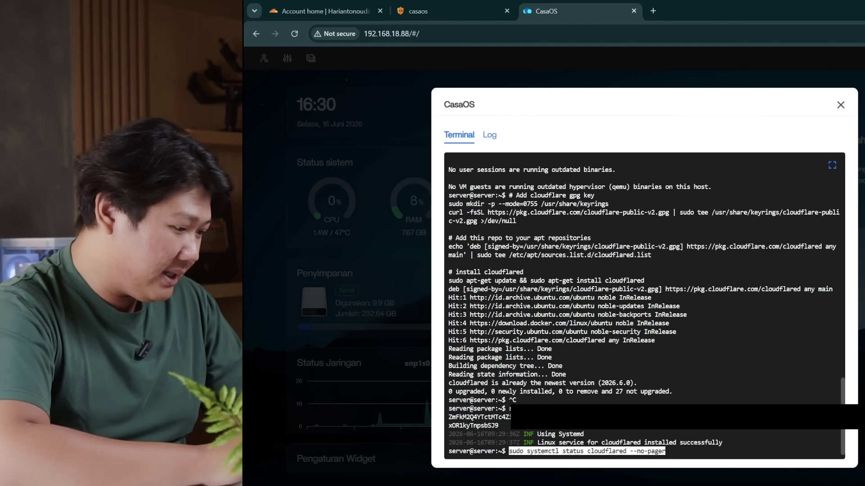
key("Return")
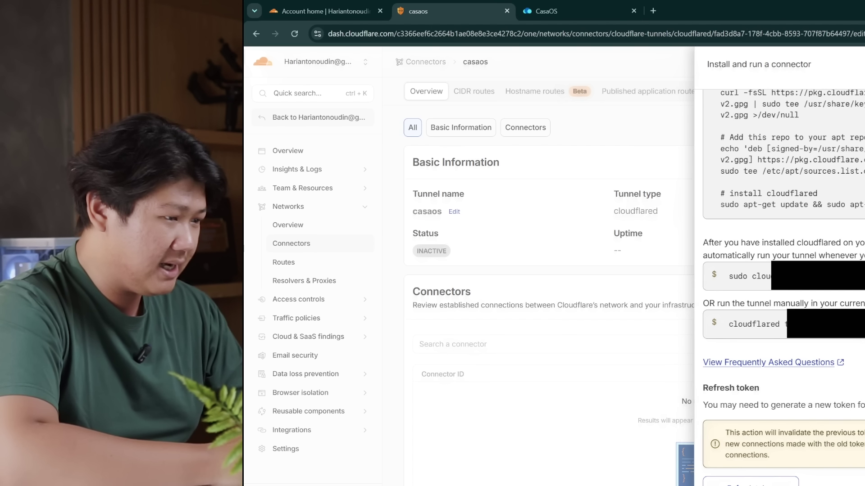
Open the casaos tunnel's Published application routes and start adding a new route.
left_click(534, 91)
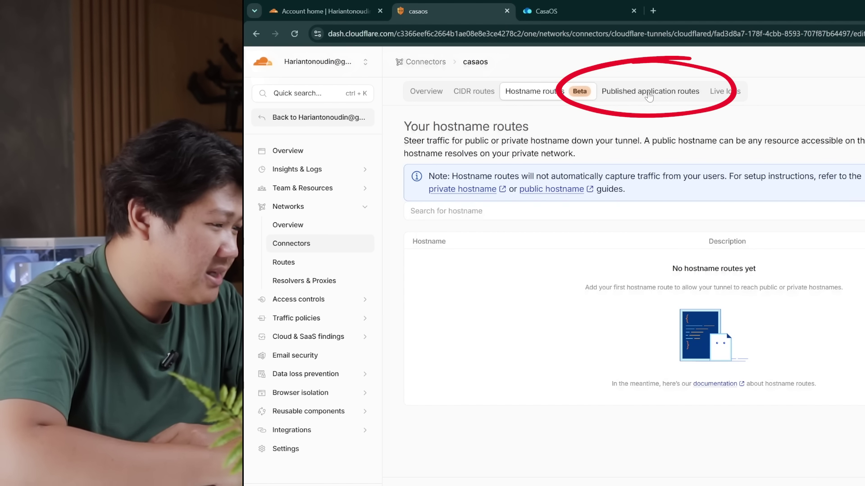
left_click(648, 92)
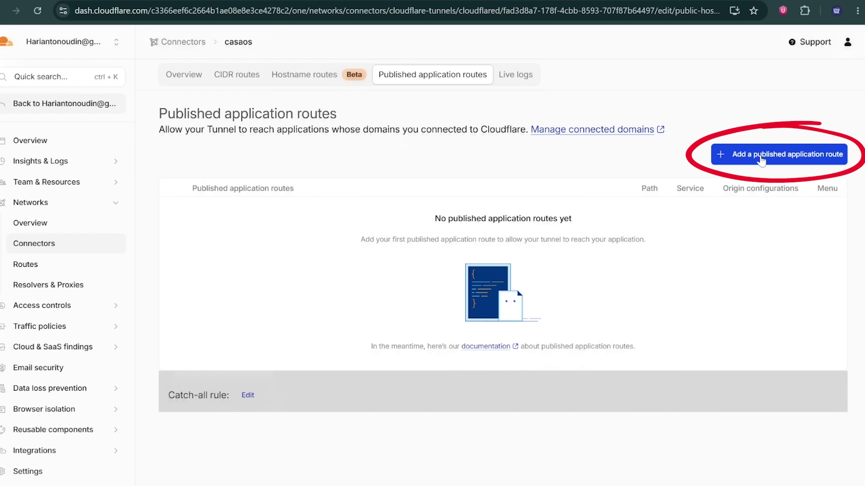
left_click(796, 162)
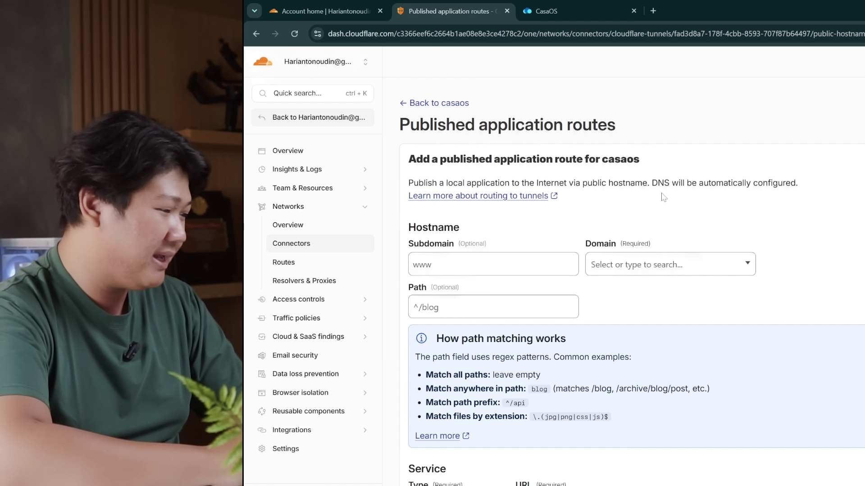
Enter subdomain casa and check the Domain list, which offers no domains.
left_click(493, 265)
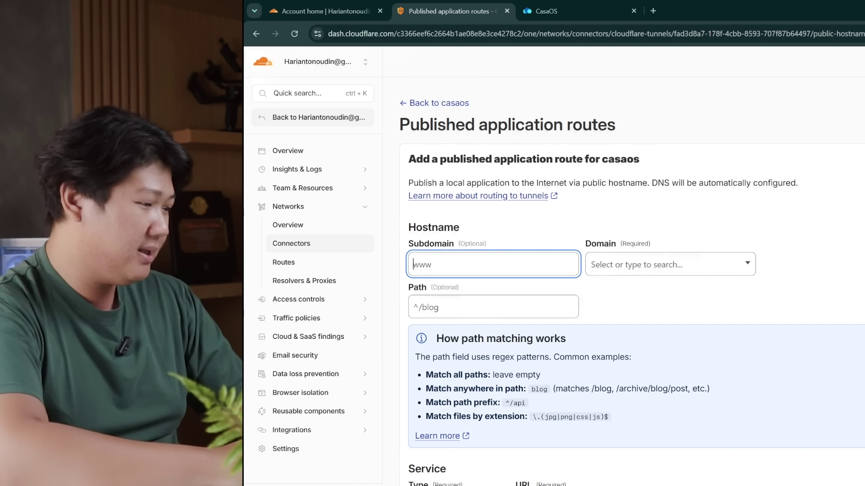
type("casa")
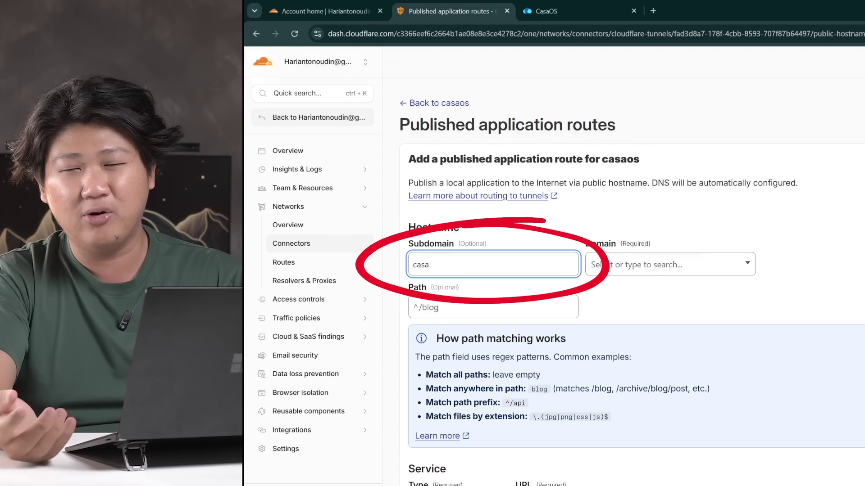
key("ctrl+a")
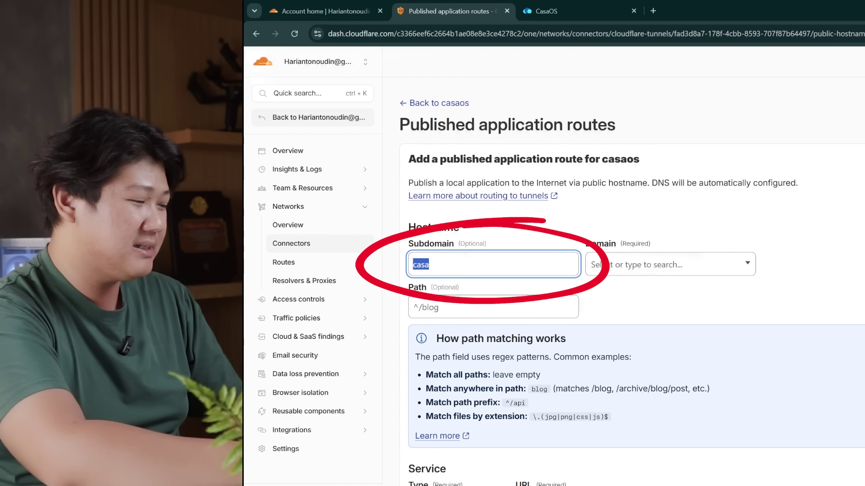
type("bahli")
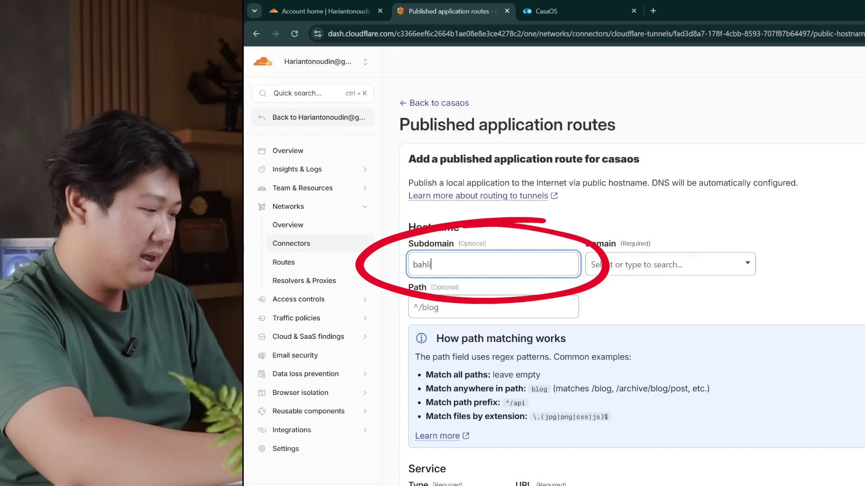
type("lc")
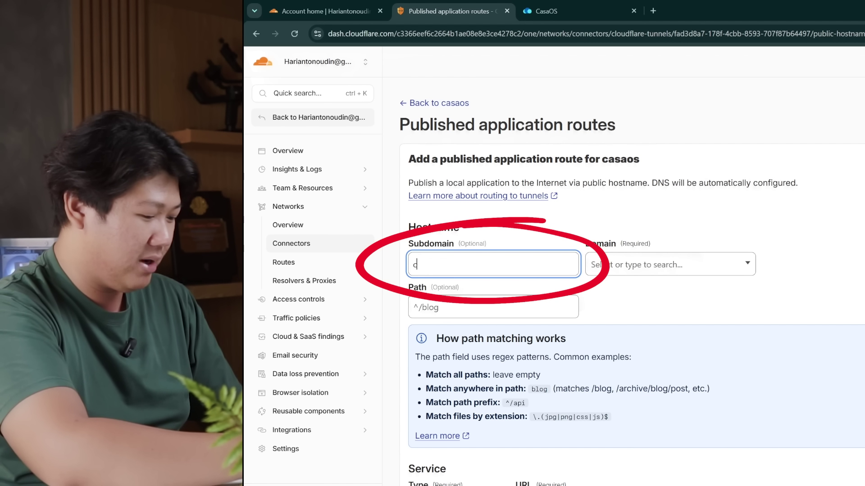
type("asa")
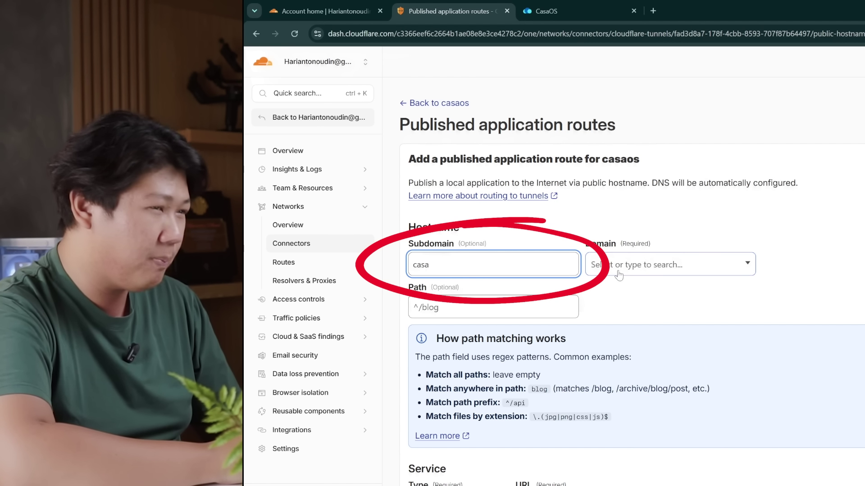
left_click(672, 269)
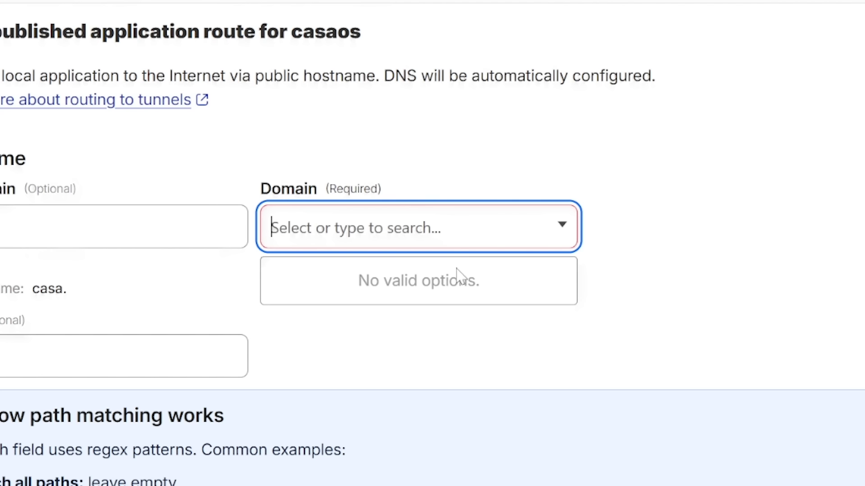
left_click(685, 270)
left_click(686, 271)
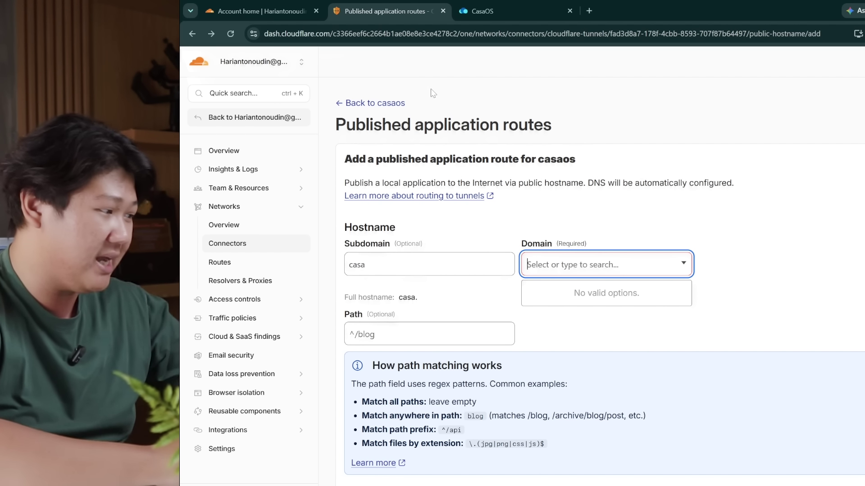
Go from the Domains overview to the Connect your domain page for an existing domain.
left_click(230, 119)
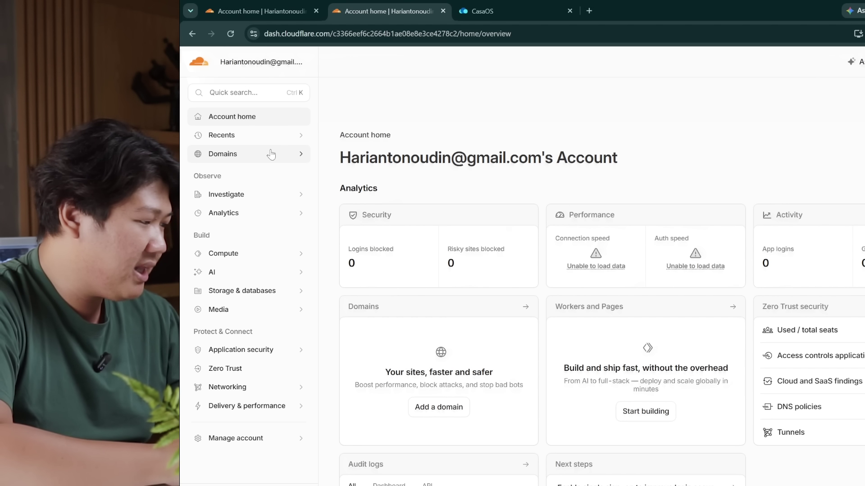
left_click(271, 154)
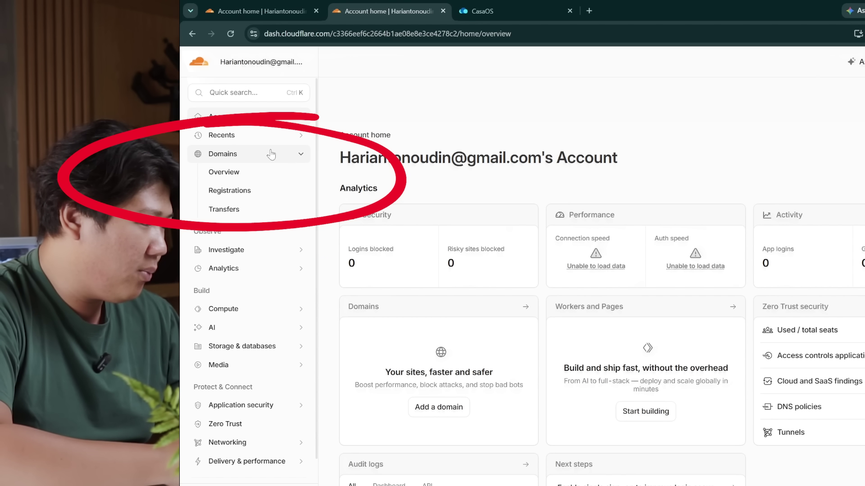
left_click(269, 175)
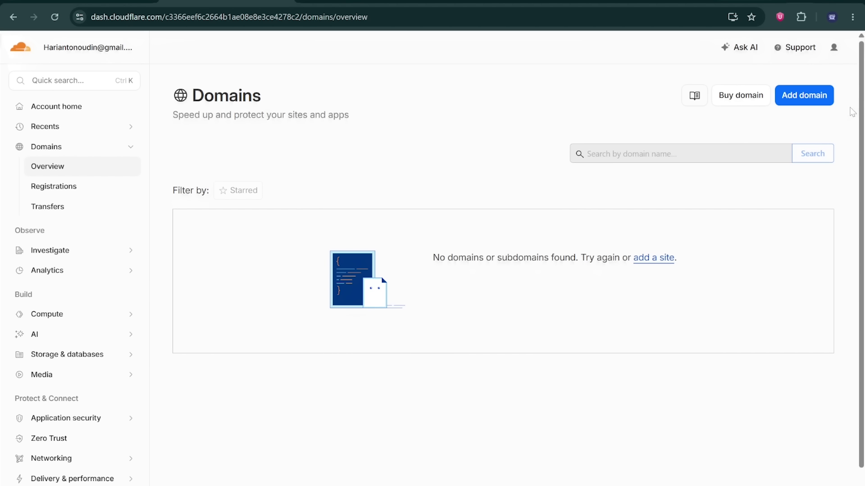
left_click(809, 96)
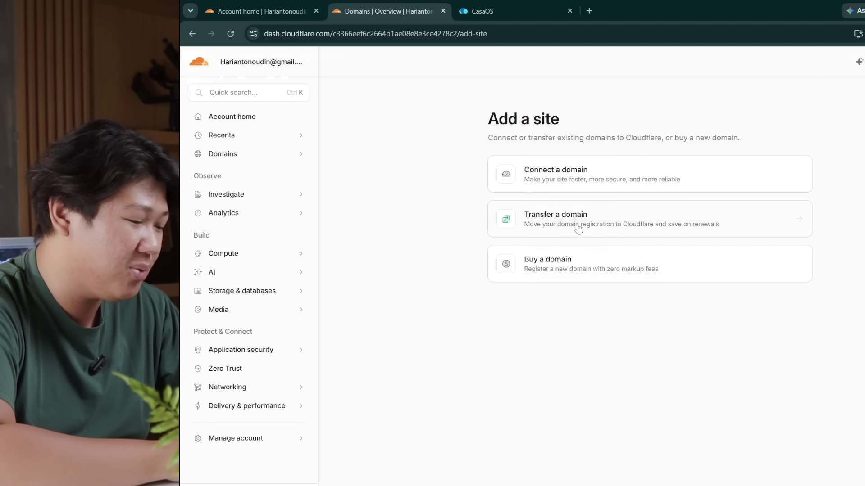
left_click(550, 281)
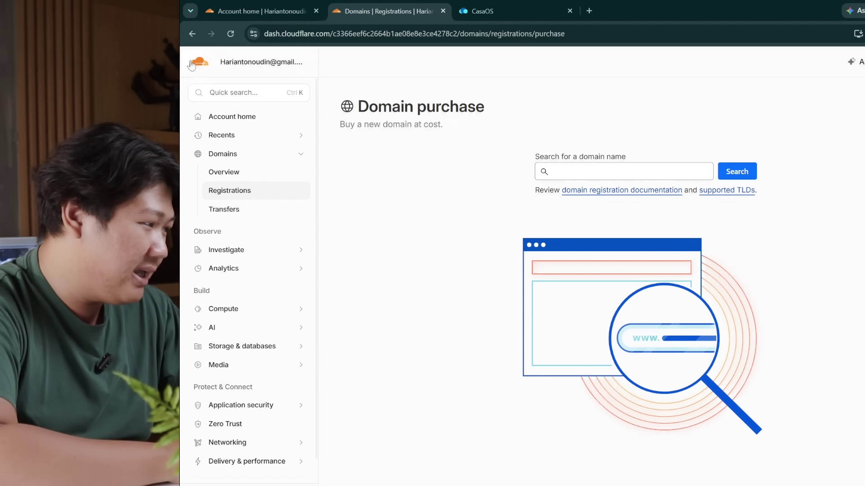
left_click(193, 33)
left_click(561, 169)
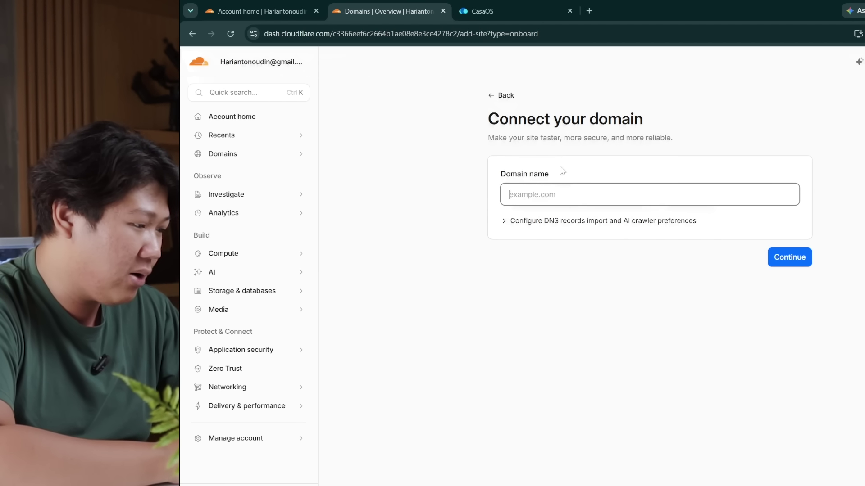
Submit gadgetroom.id as the domain to connect and pick the $0 Free plan.
type("gadgetroom.")
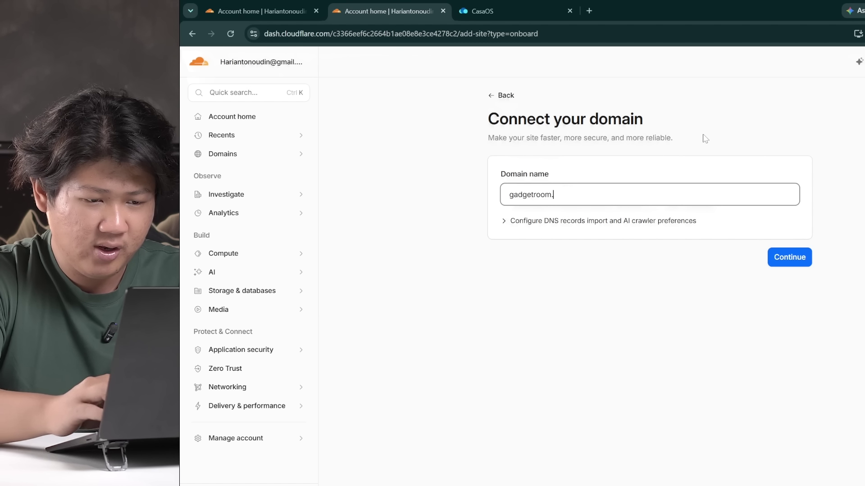
type("id")
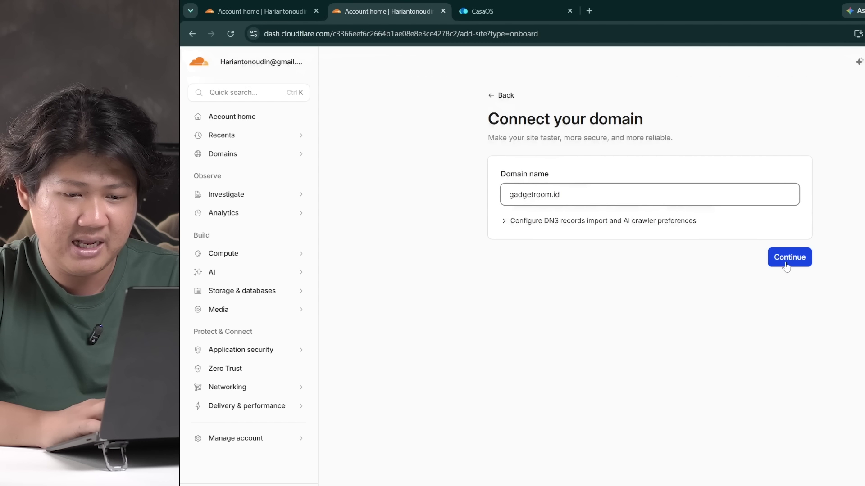
left_click(784, 258)
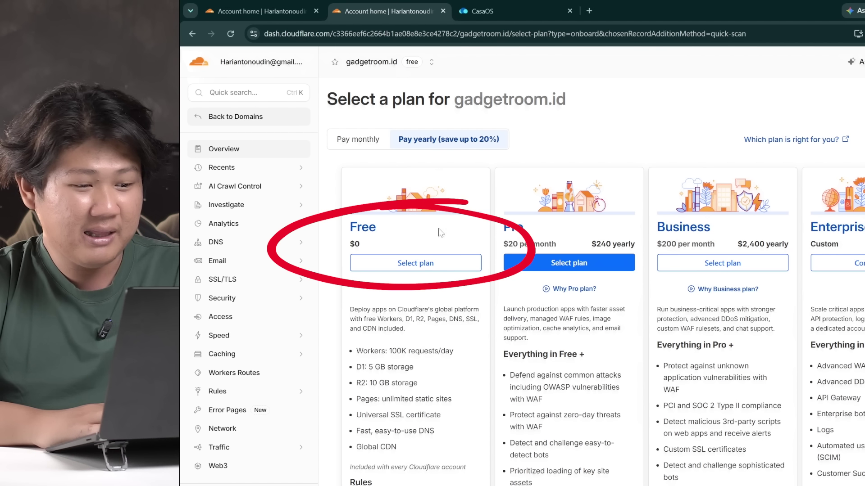
left_click(428, 275)
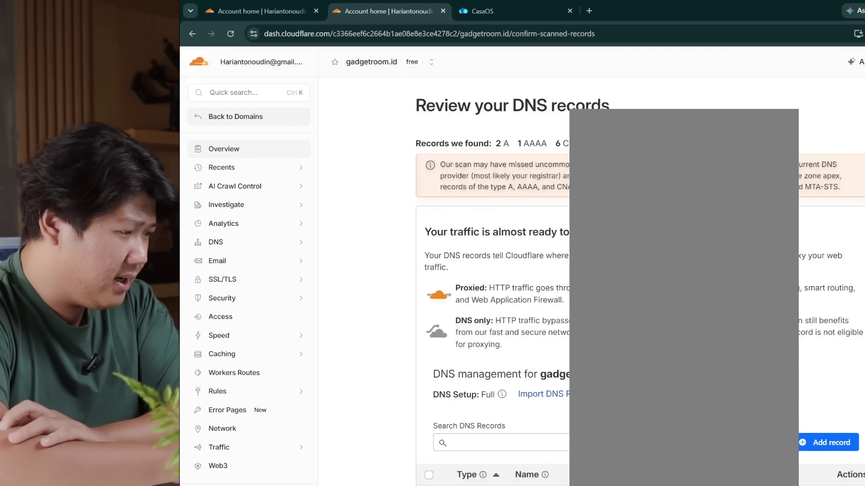
Review the scanned DNS records for gadgetroom.id and continue to activation.
scroll(496, 271, "down", 6)
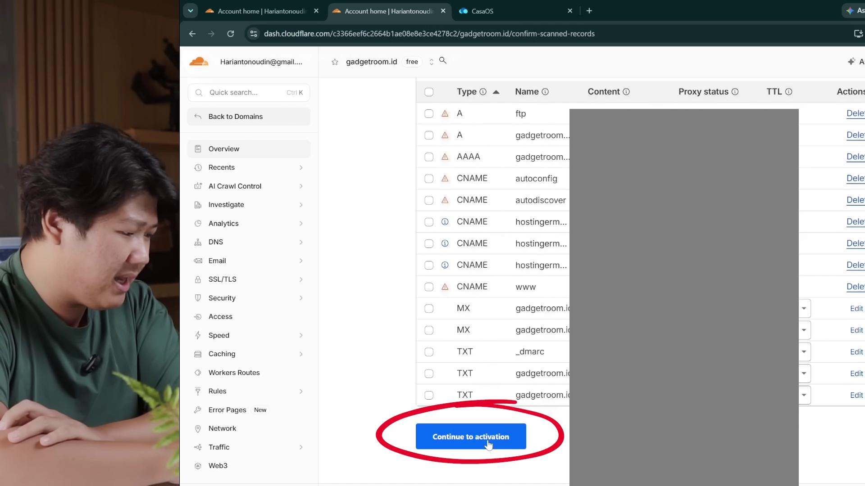
left_click(515, 441)
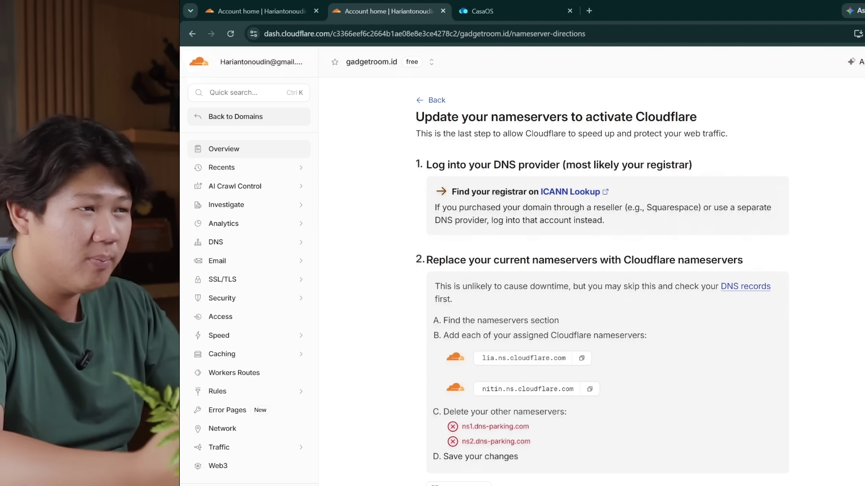
Open Hostinger hPanel in a new tab and go to gadgetroom.id's DNS/Nameserver settings.
left_click(589, 10)
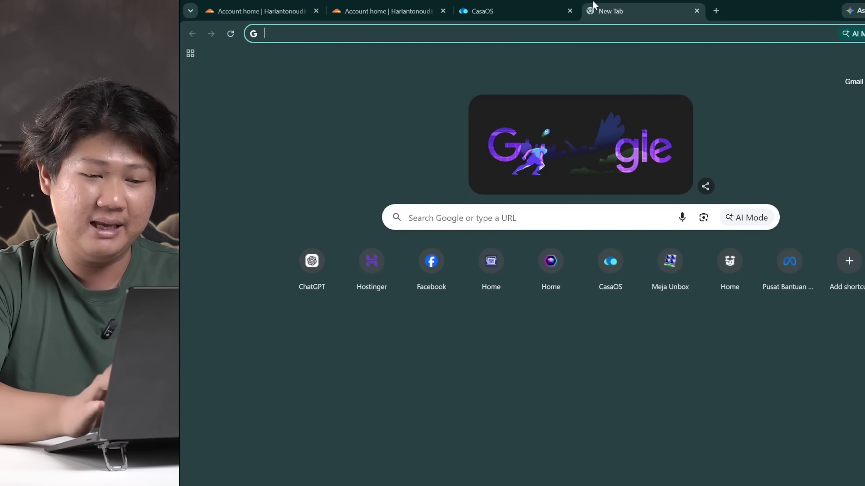
type("hostinger.com")
key("Return")
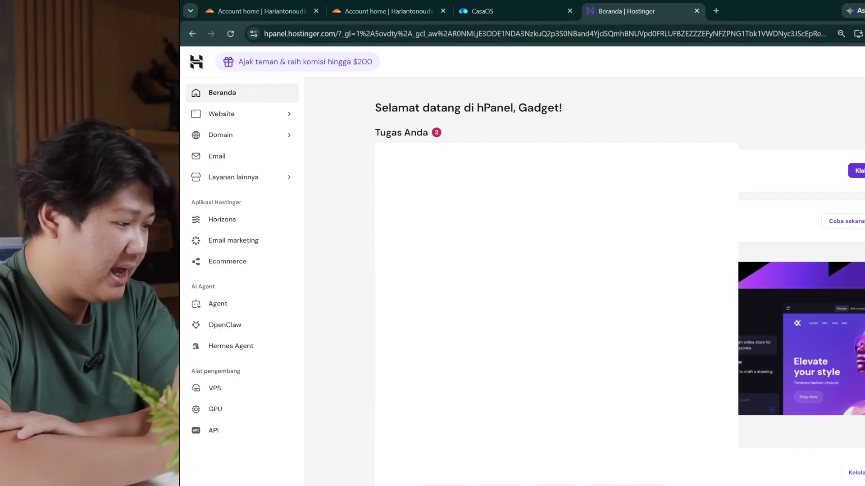
left_click(251, 137)
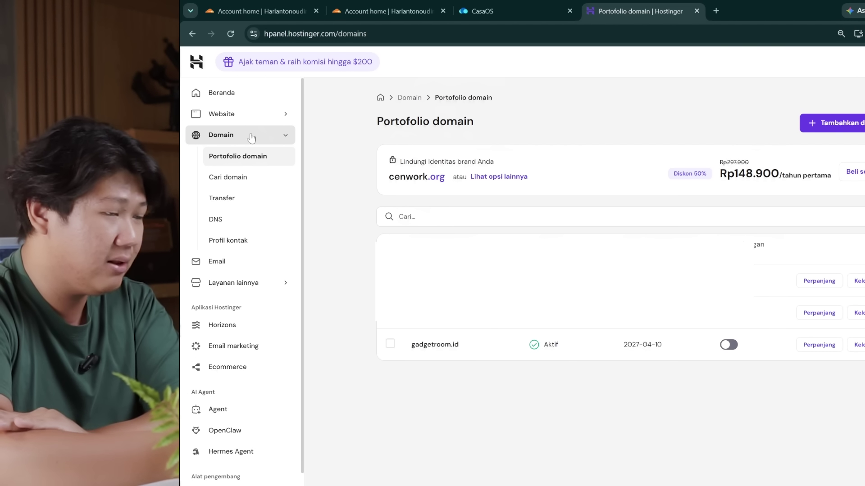
left_click(414, 5)
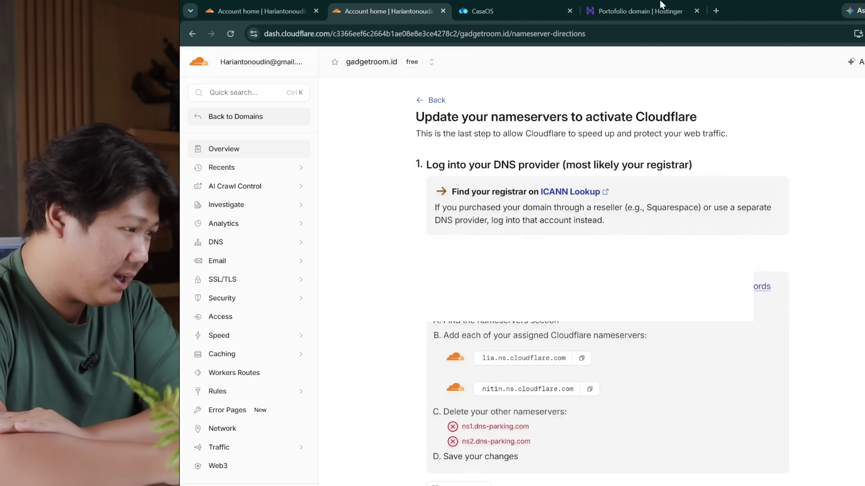
left_click(644, 5)
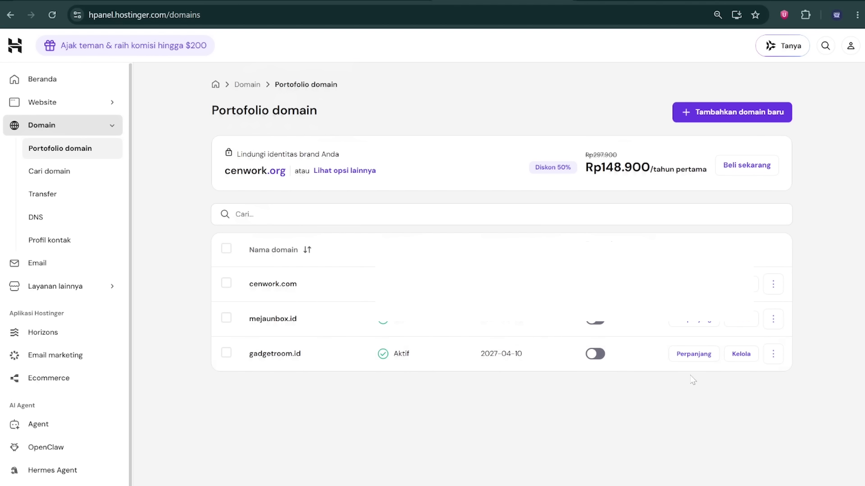
left_click(741, 355)
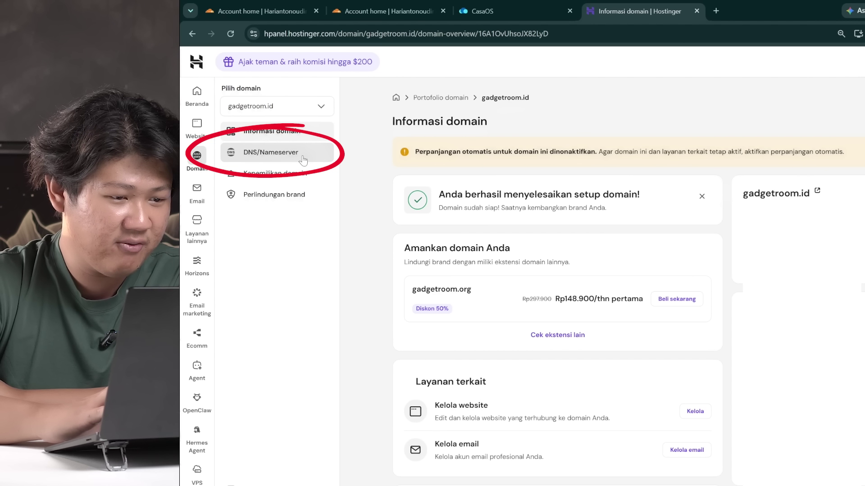
left_click(303, 158)
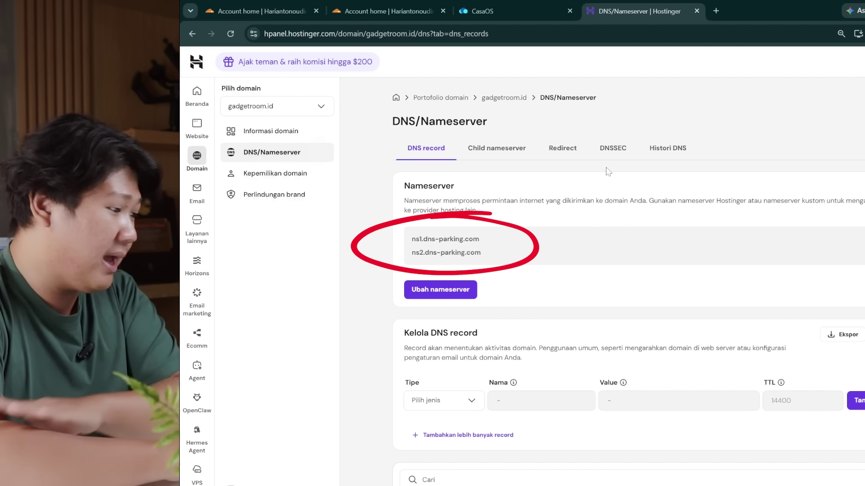
Switch gadgetroom.id to custom nameservers and set the first to lia.ns.cloudflare.com.
left_click(454, 292)
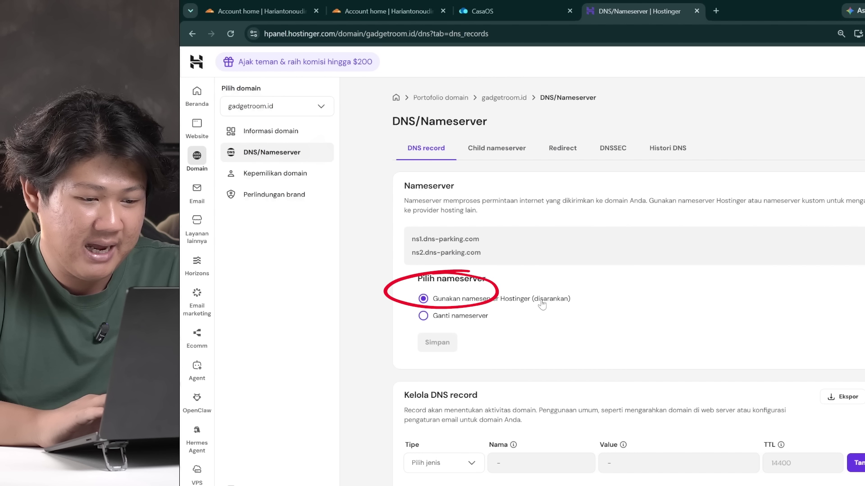
left_click(467, 320)
left_click(532, 341)
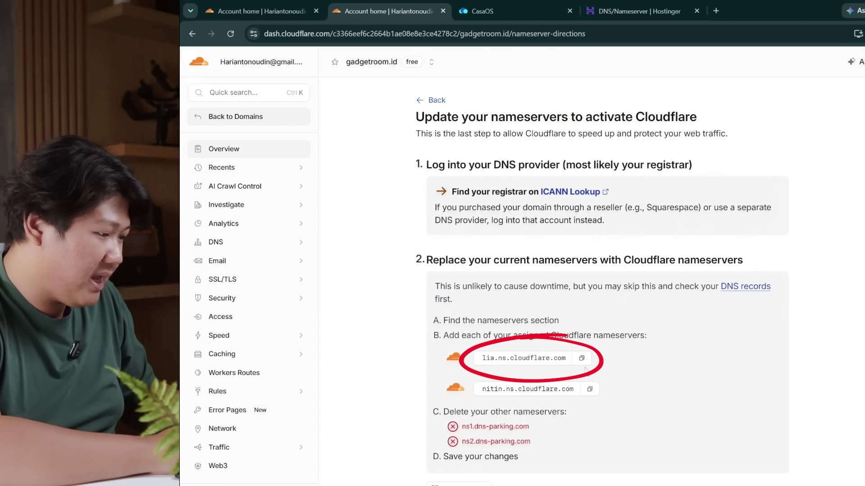
left_click(582, 358)
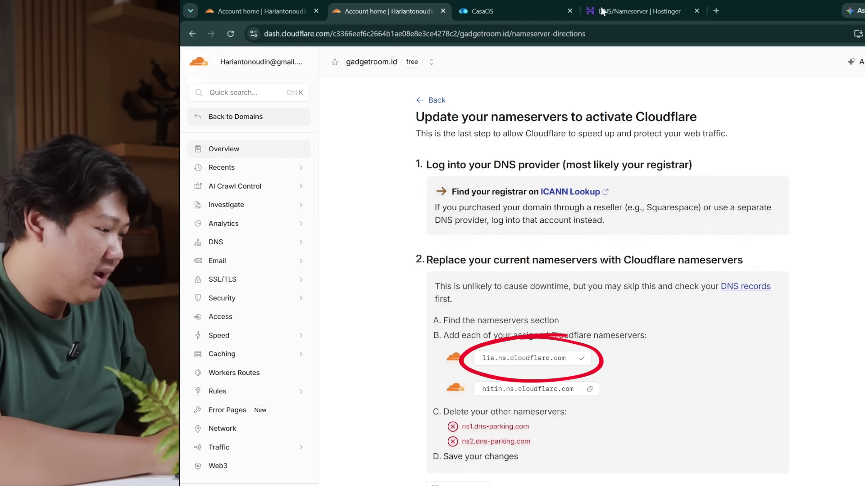
left_click(640, 11)
triple_click(554, 342)
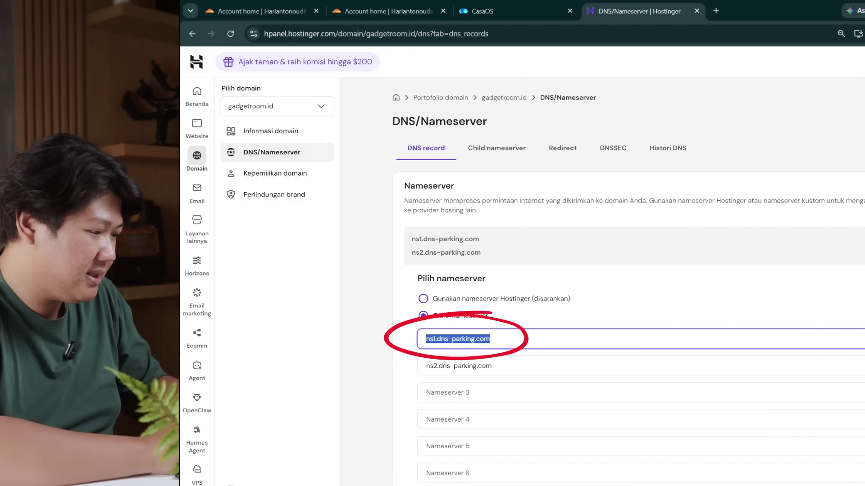
key("ctrl+v")
Set the second nameserver to nitin.ns.cloudflare.com and save the change.
left_click(381, 8)
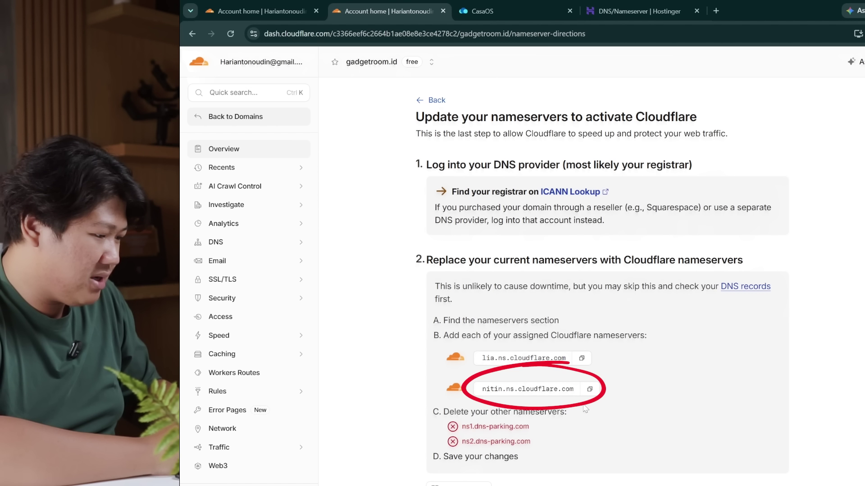
left_click(661, 4)
triple_click(554, 366)
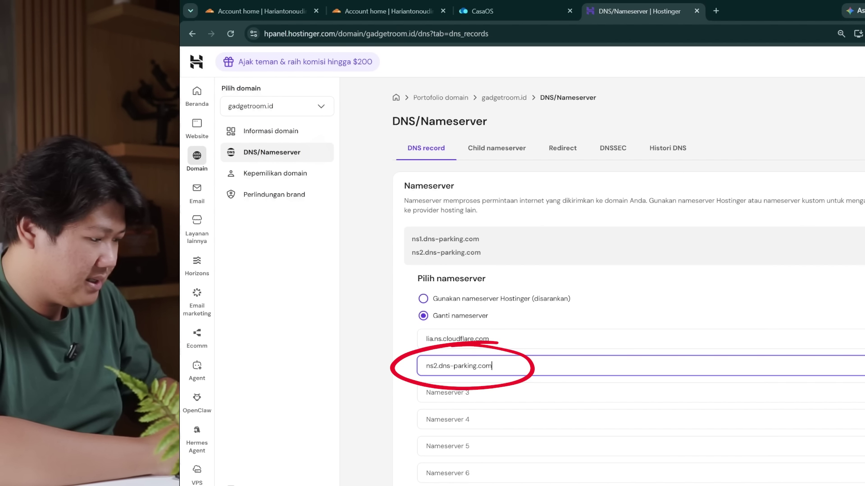
key("ctrl+v")
scroll(448, 417, "down", 2)
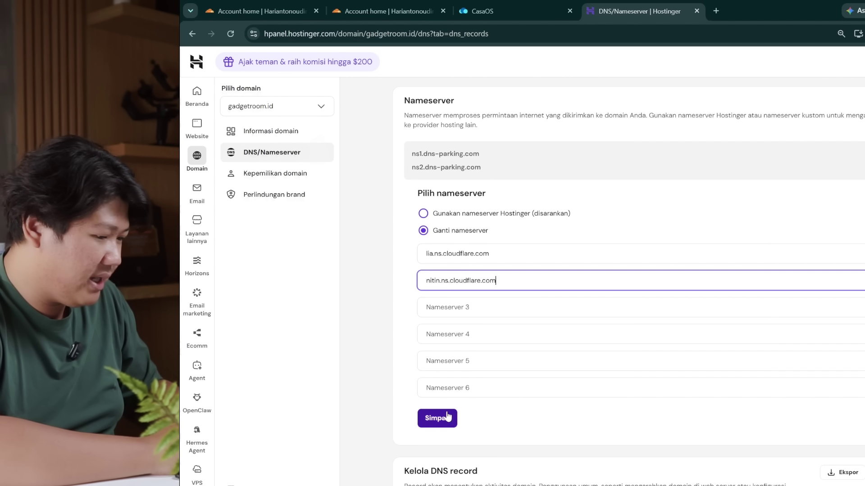
left_click(436, 421)
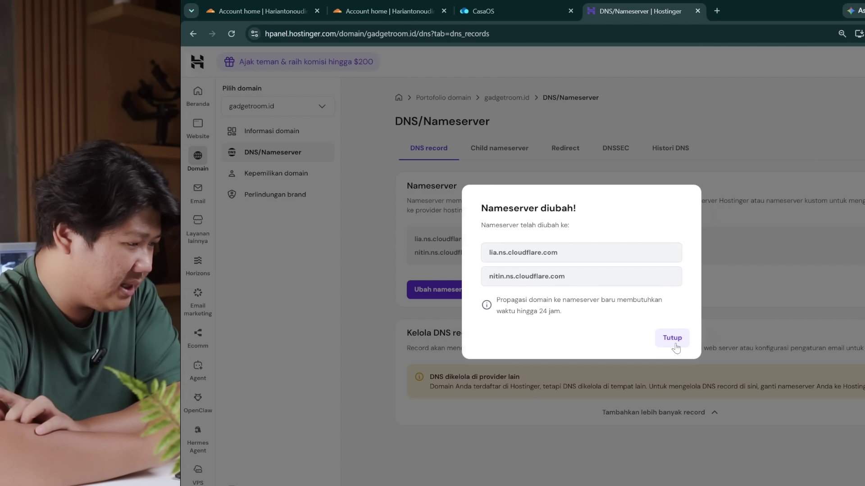
Return to the Cloudflare domains list, where gadgetroom.id shows Active on the Free plan.
right_click(663, 386)
left_click(383, 10)
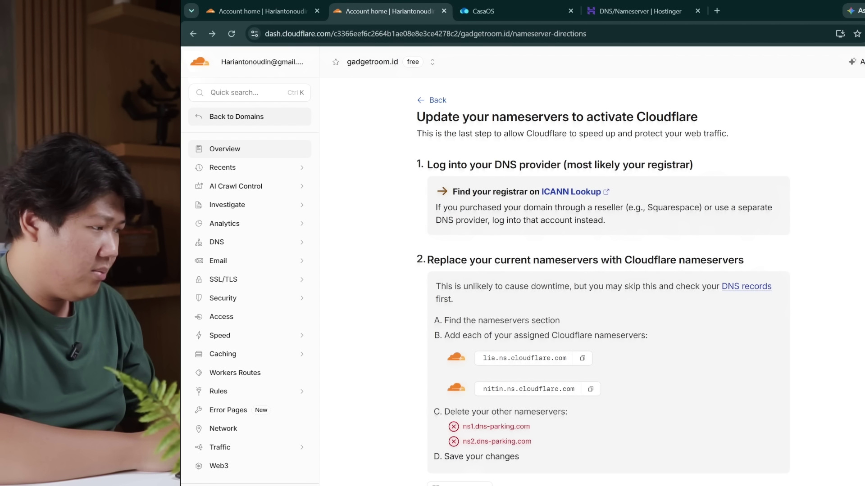
left_click(278, 123)
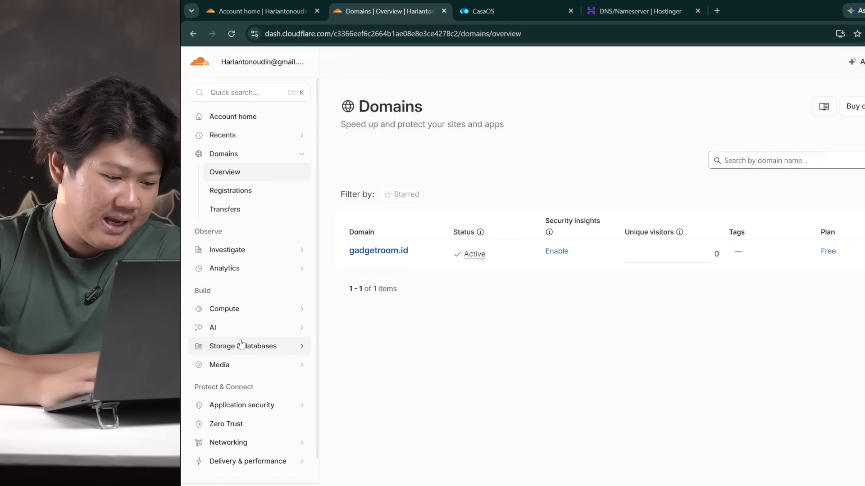
Open the healthy casaos tunnel under Networks > Connectors and view its Published application routes.
left_click(226, 424)
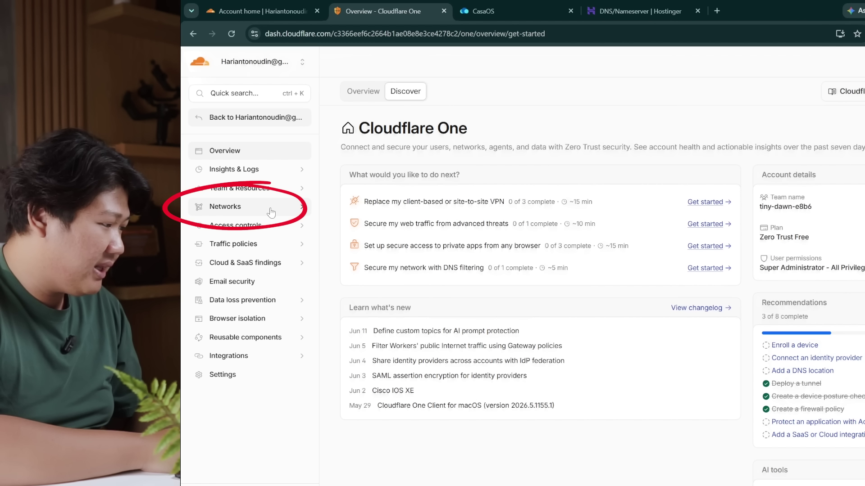
left_click(269, 212)
left_click(261, 249)
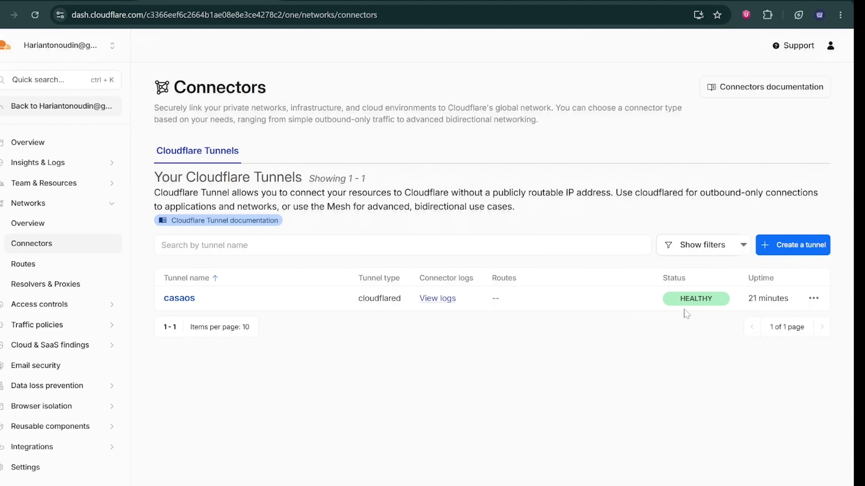
mouse_move(712, 306)
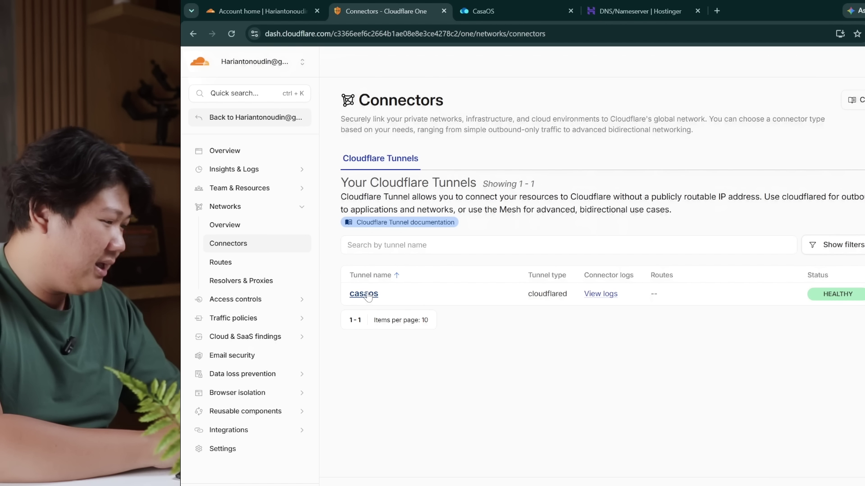
left_click(365, 294)
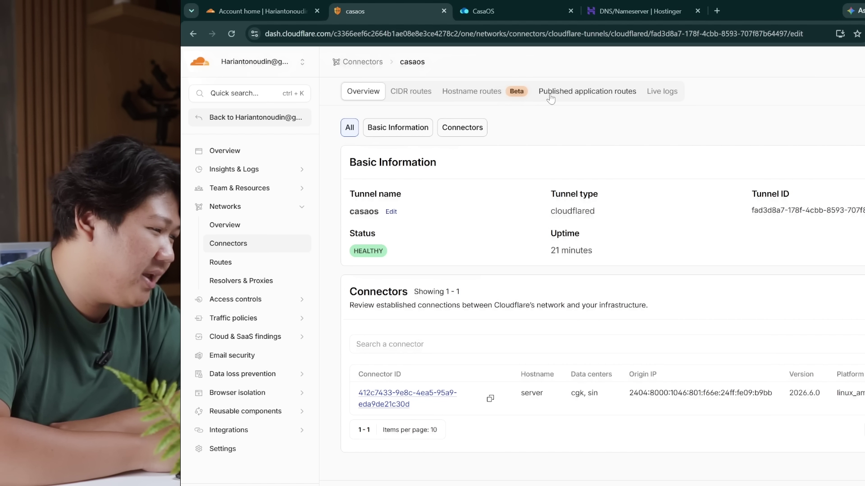
left_click(549, 92)
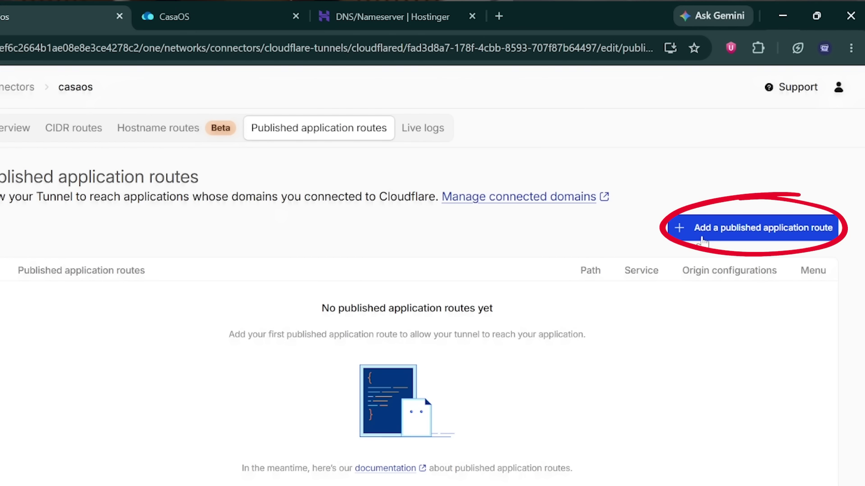
Start a new published route with subdomain casa on domain gadgetroom.id.
left_click(750, 232)
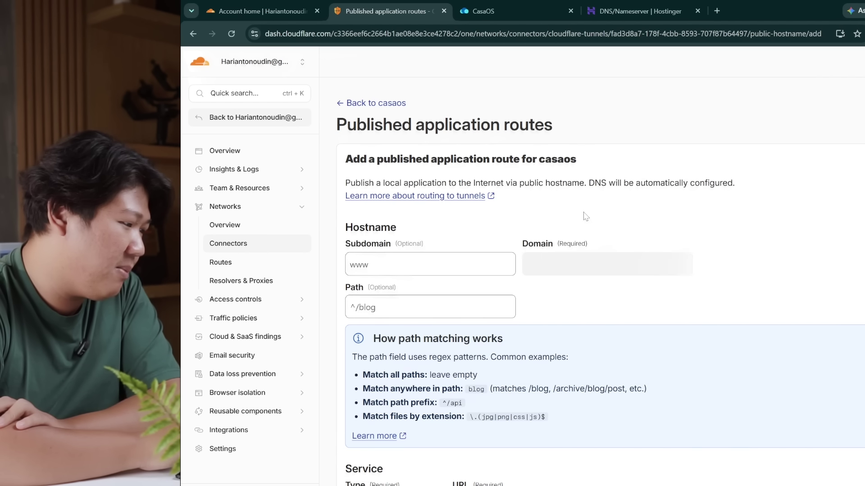
scroll(586, 217, "down", 1)
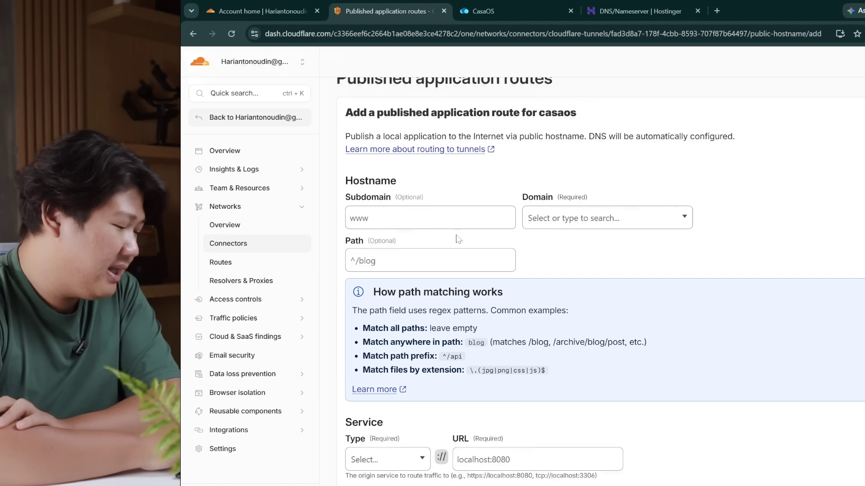
left_click(431, 218)
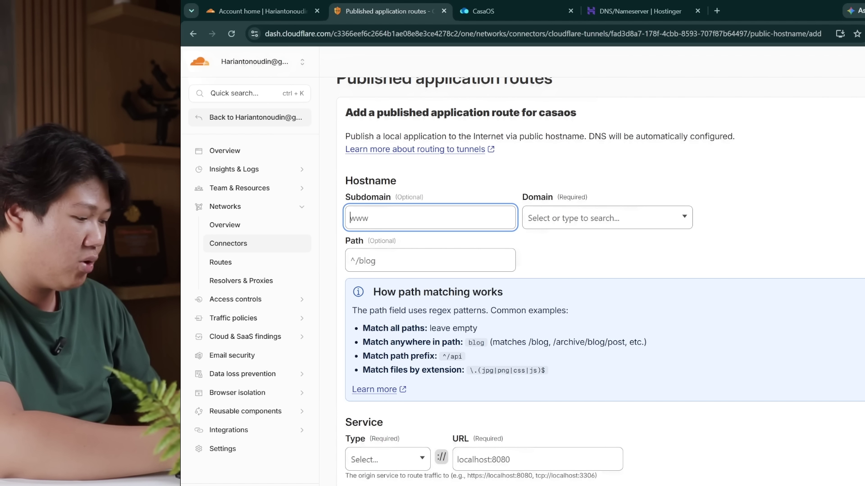
type("casa")
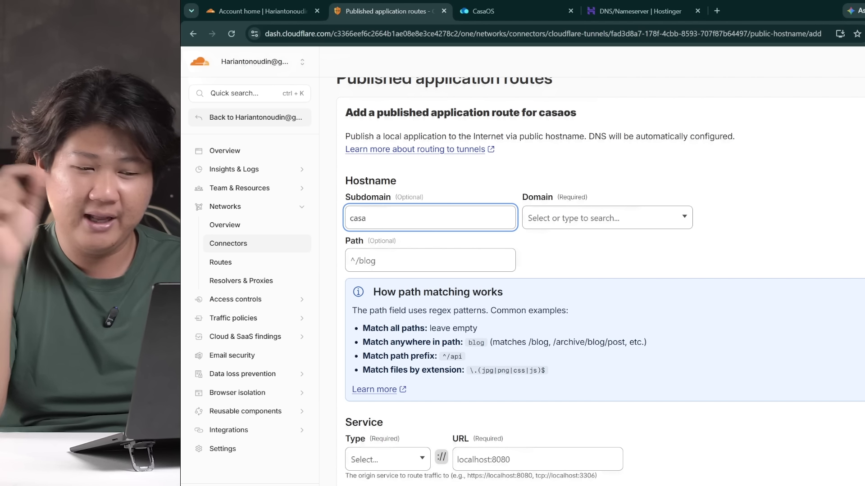
left_click(576, 220)
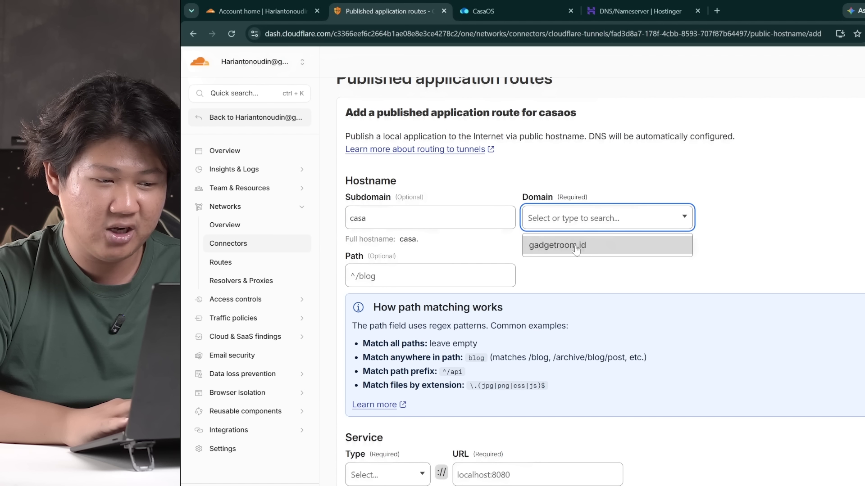
left_click(575, 246)
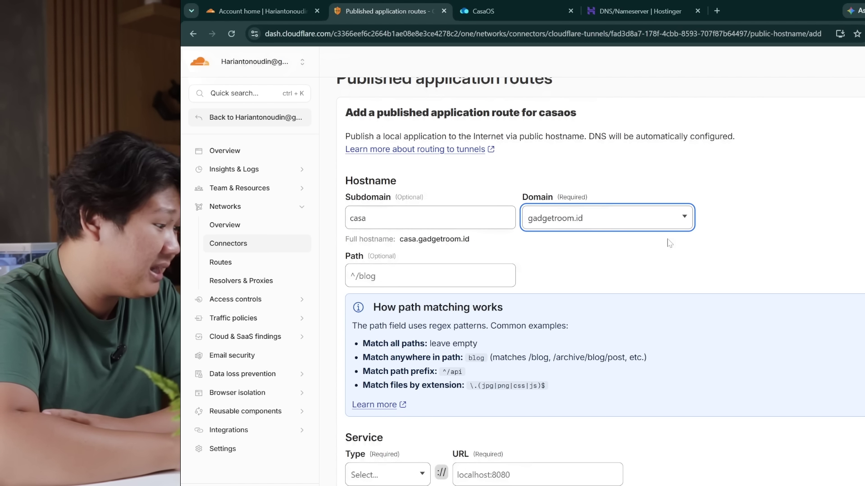
Set the route's service to HTTP at localhost:80 and save it.
scroll(666, 243, "down", 1)
scroll(620, 203, "up", 2)
scroll(619, 202, "down", 4)
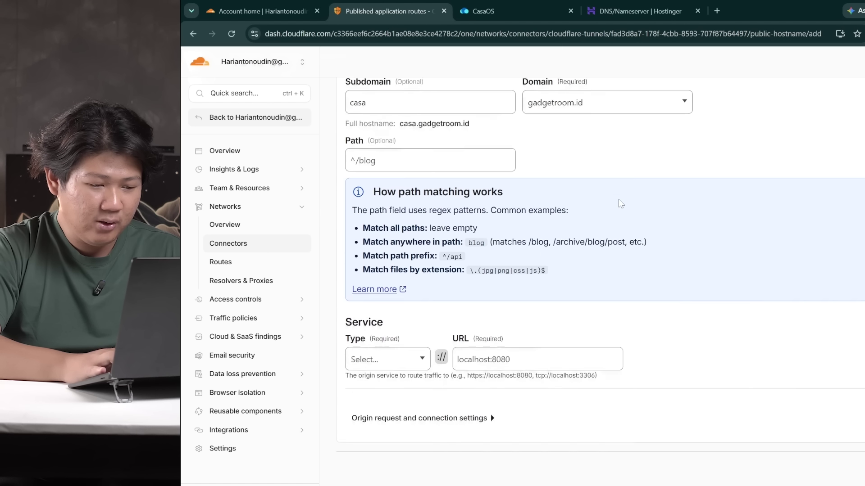
left_click(375, 346)
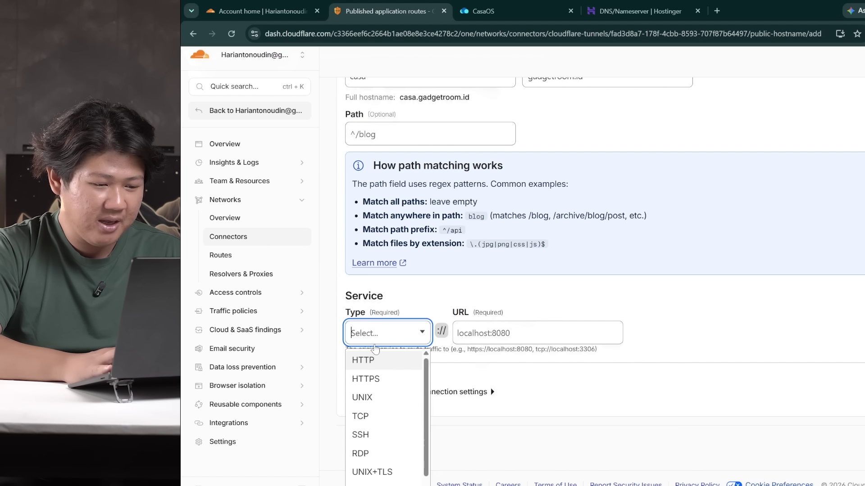
left_click(375, 360)
left_click(457, 340)
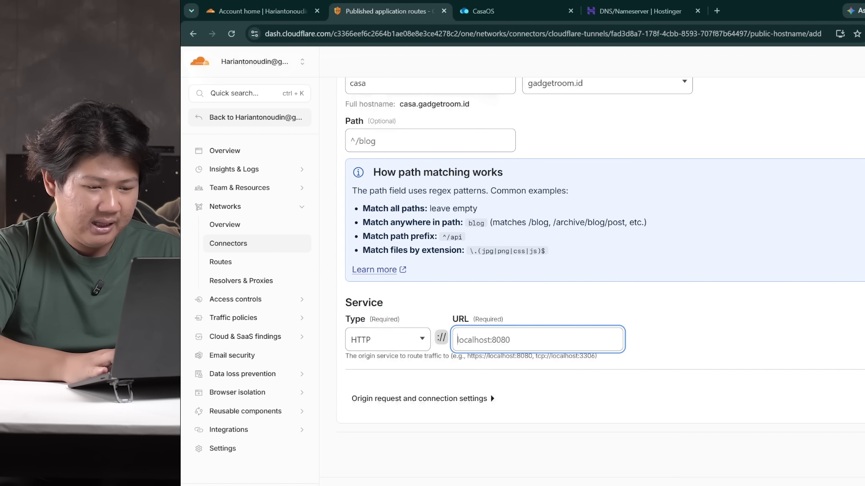
type("localhost:80")
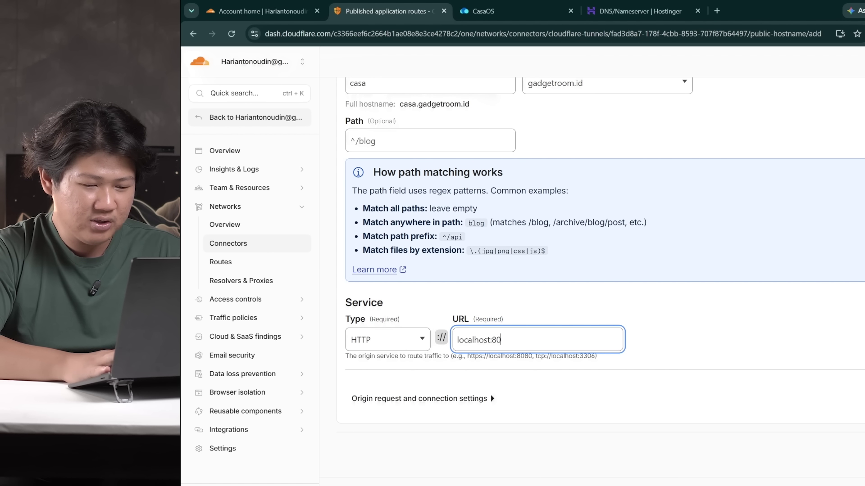
left_click(730, 319)
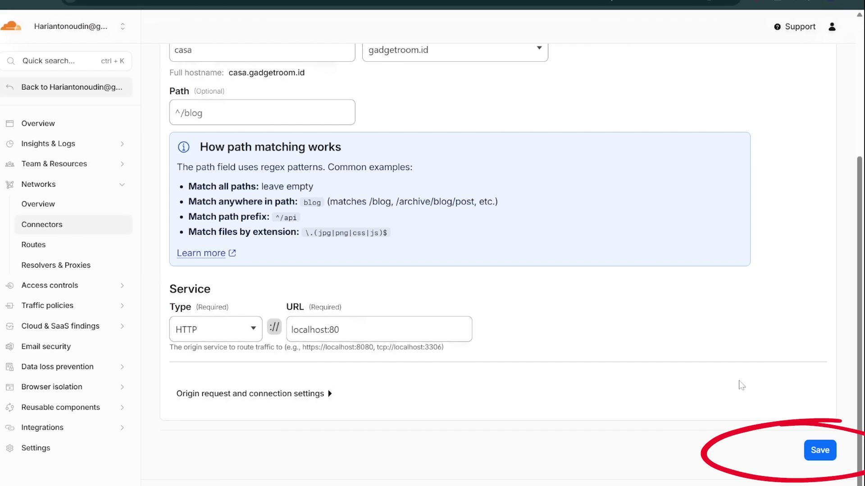
left_click(818, 450)
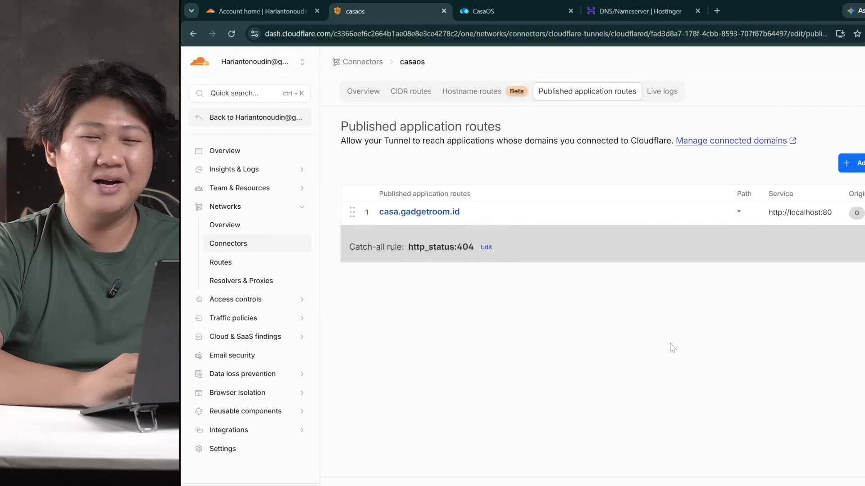
Load casa.gadgetroom.id in a new Chrome tab to reach the CasaOS login page.
left_click(716, 8)
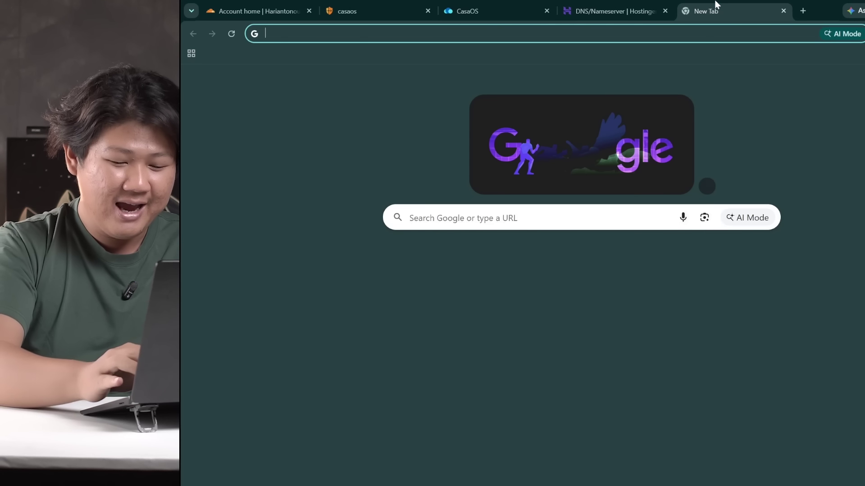
type("casa.gadg")
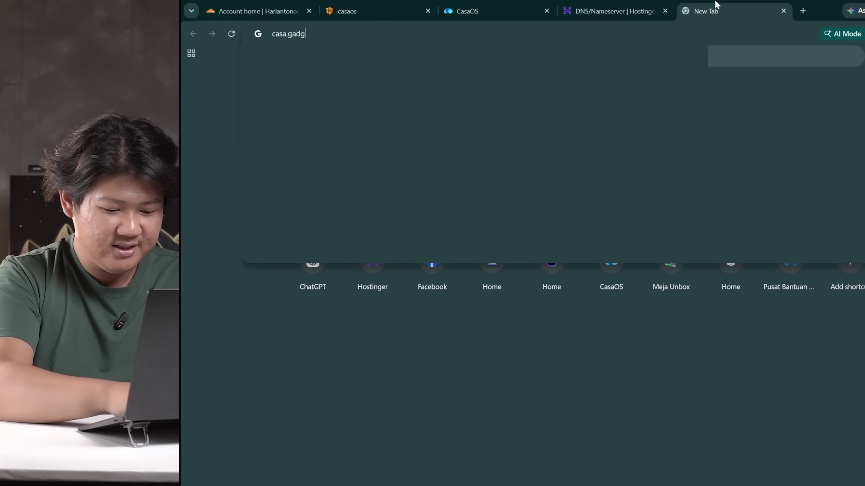
type("etroom.id")
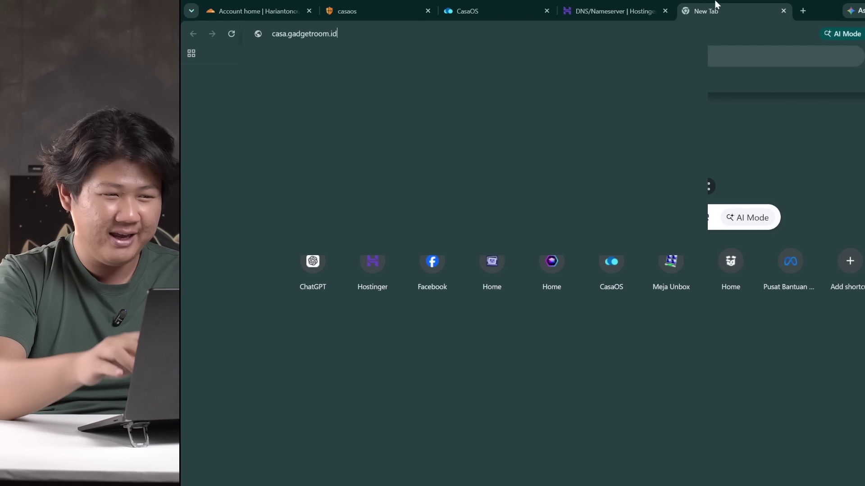
key("Return")
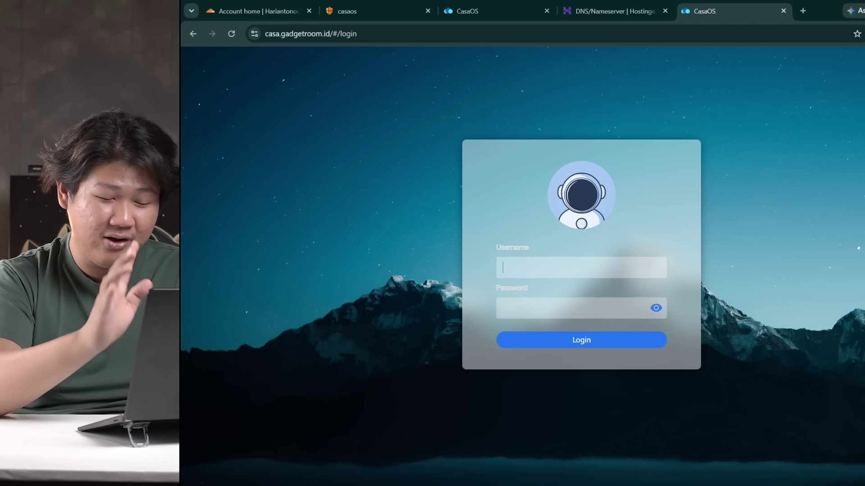
Sign in to CasaOS with the account username and password.
type("se")
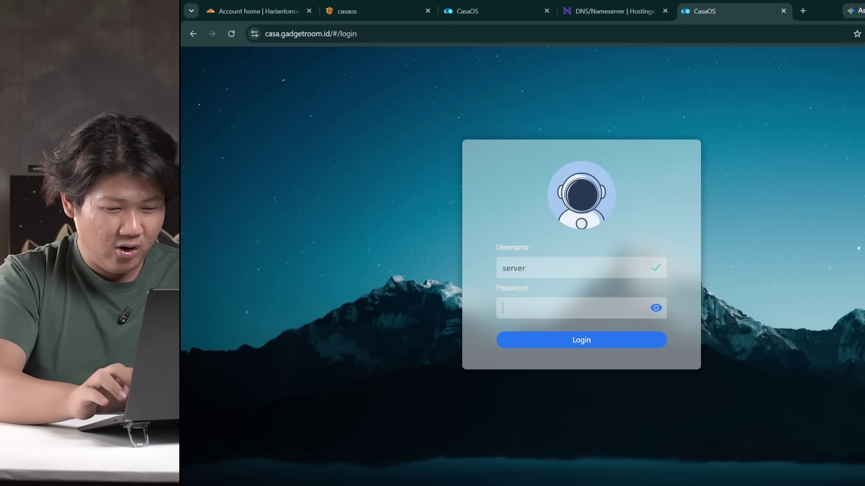
type("rver")
key("Tab")
type("******")
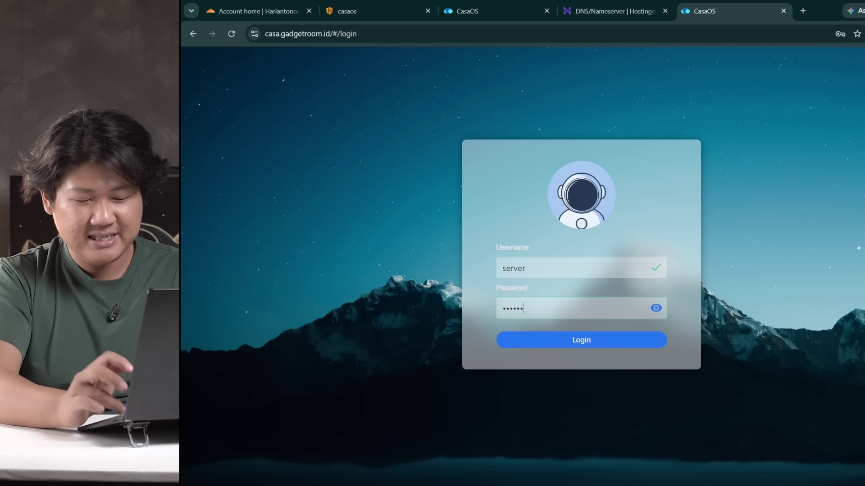
key("Return")
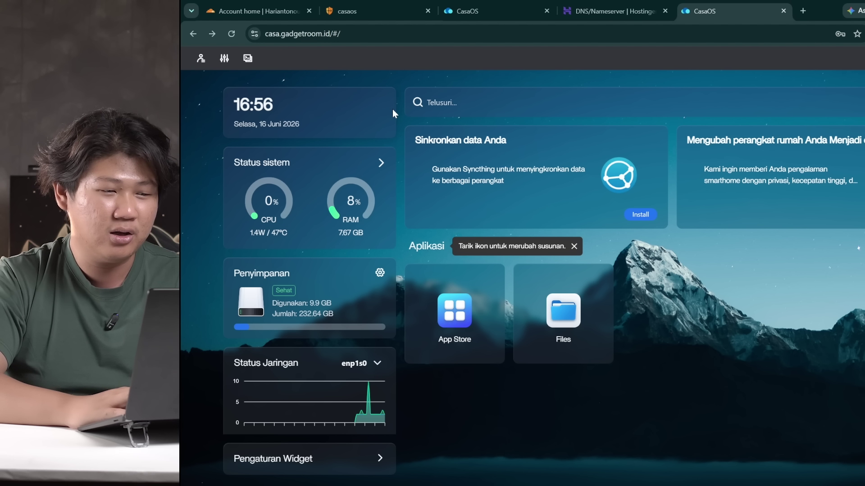
Upload the Win11_25H2 ISO from Explorer into the DATA/Documents folder in CasaOS Files.
left_click(563, 310)
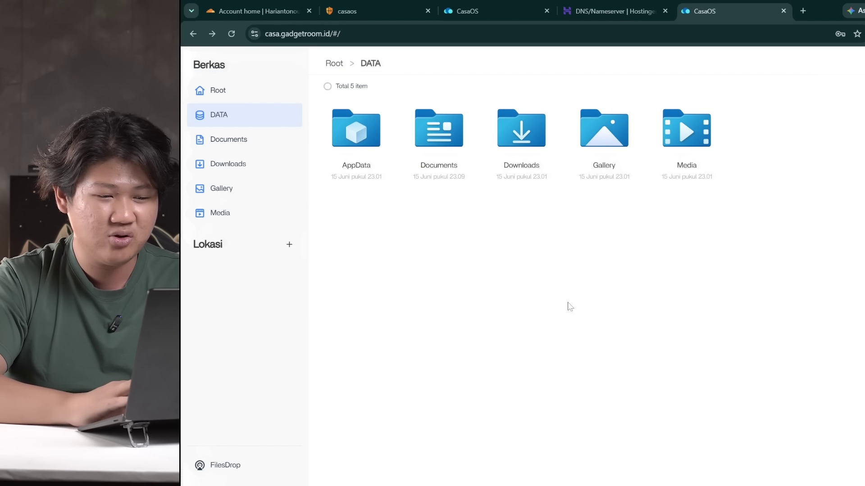
left_click(257, 138)
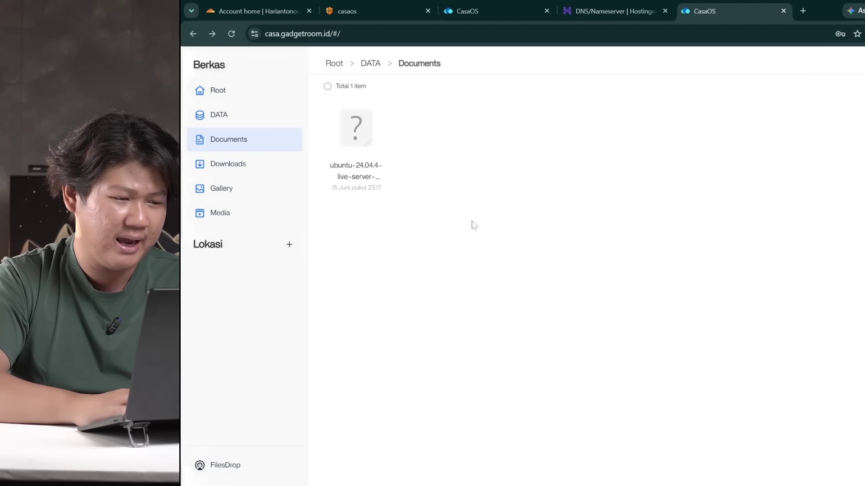
left_click_drag(784, 11, 864, 276)
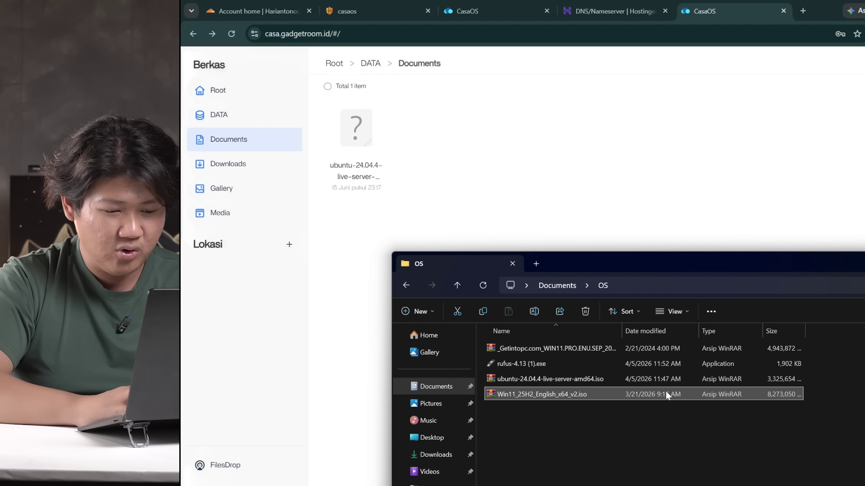
left_click_drag(666, 394, 707, 180)
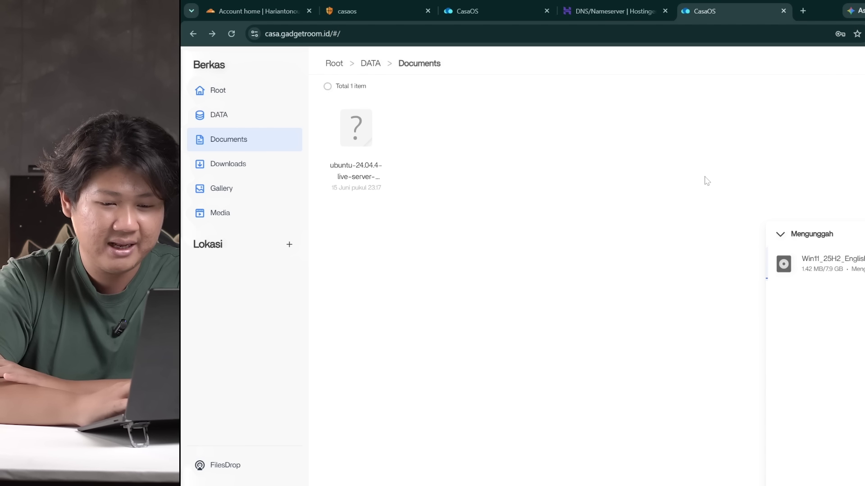